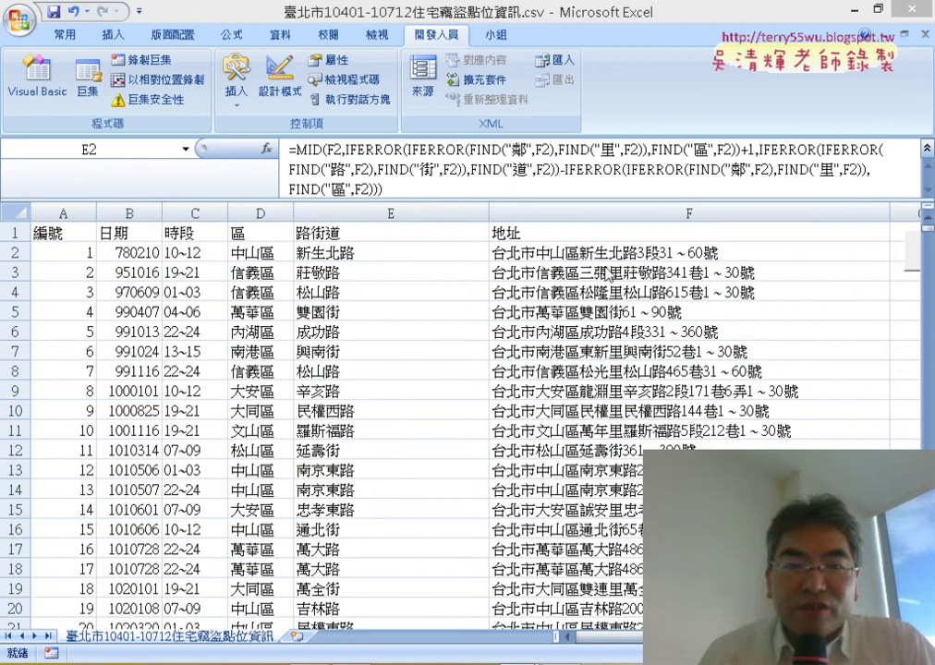
- Undo the formula results in column E, then run the 路街道 macro to fill in street names
click(385, 253)
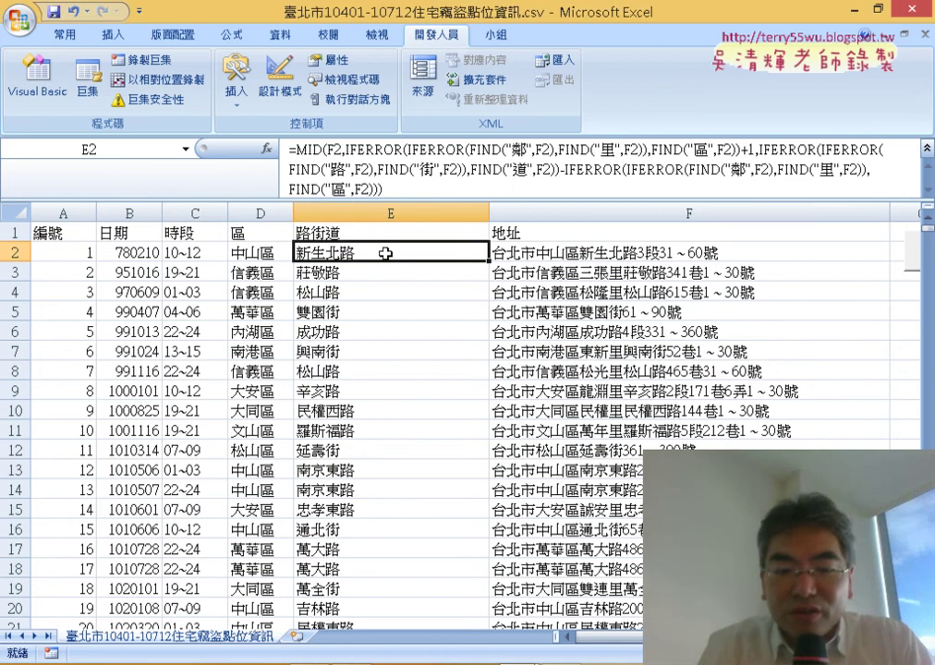
key(ctrl+shift+Down)
key(ctrl+z)
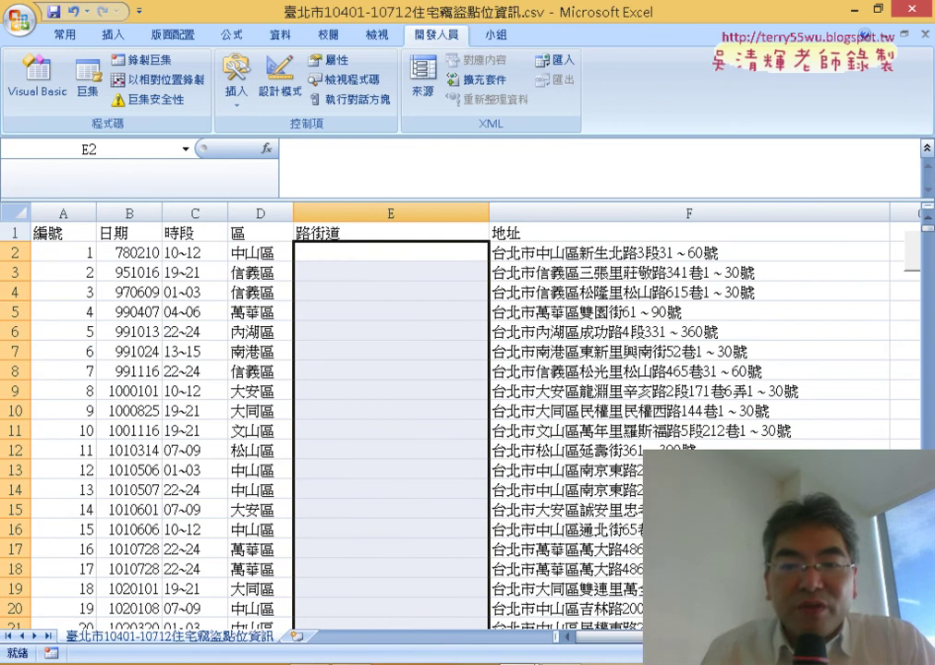
scroll(463, 415, right, 1)
scroll(462, 416, right, 1)
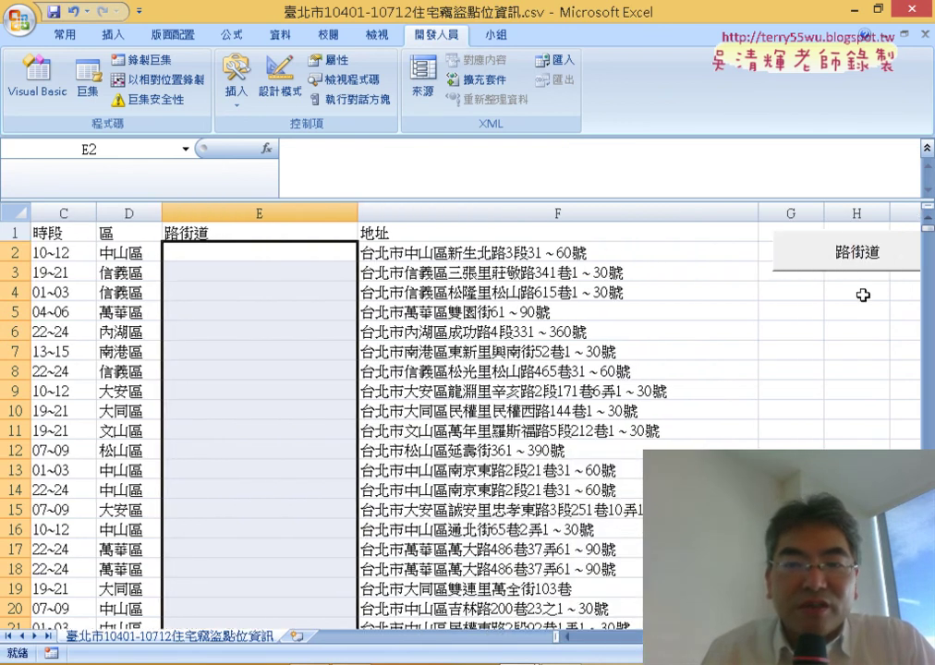
click(849, 267)
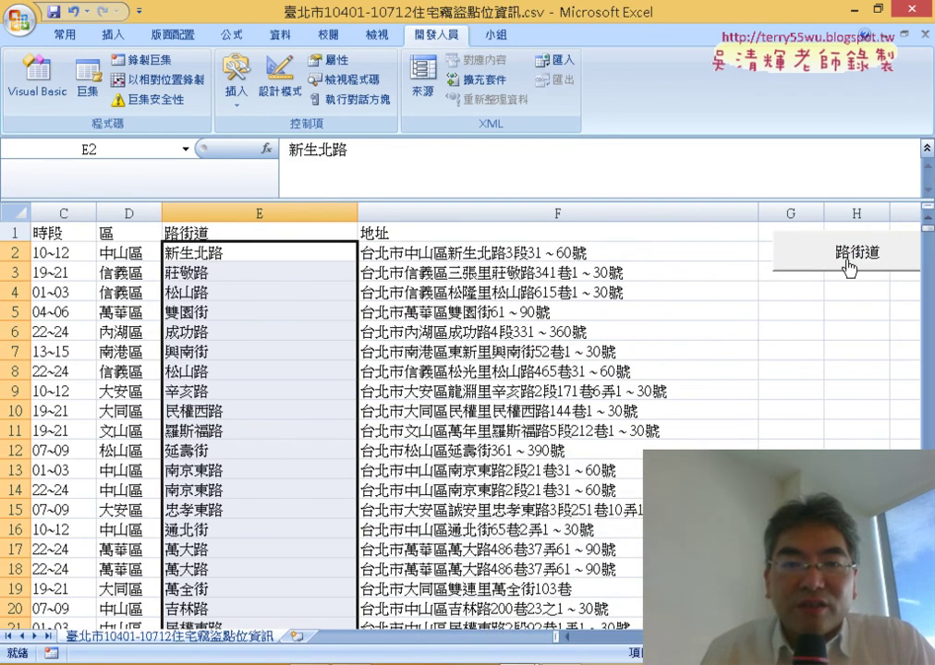
- Delete the macro-filled street names from E2 downward, leaving column E empty
click(224, 252)
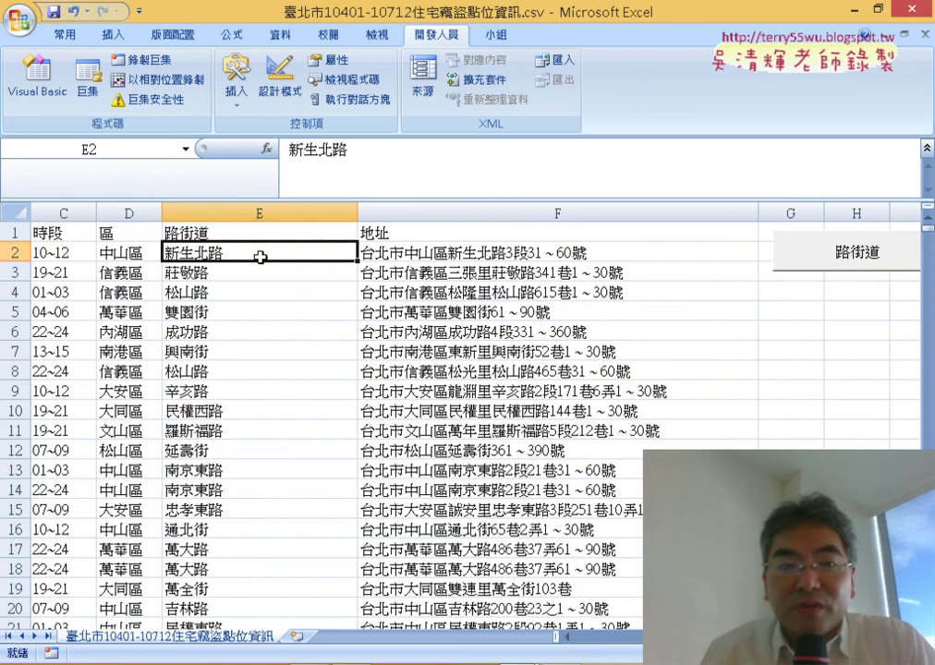
key(ctrl+shift+Down)
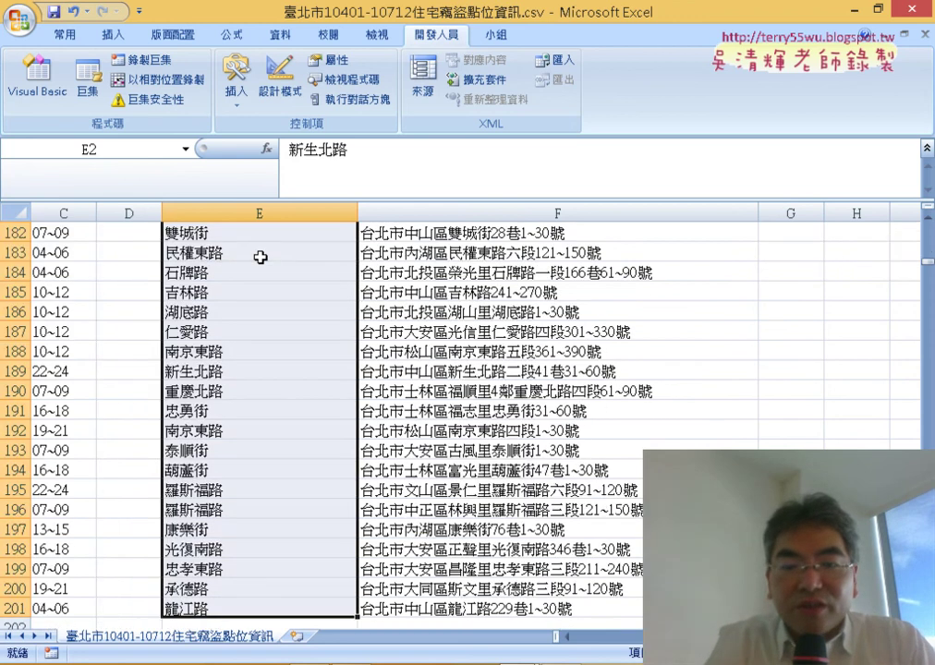
key(Delete)
click(260, 253)
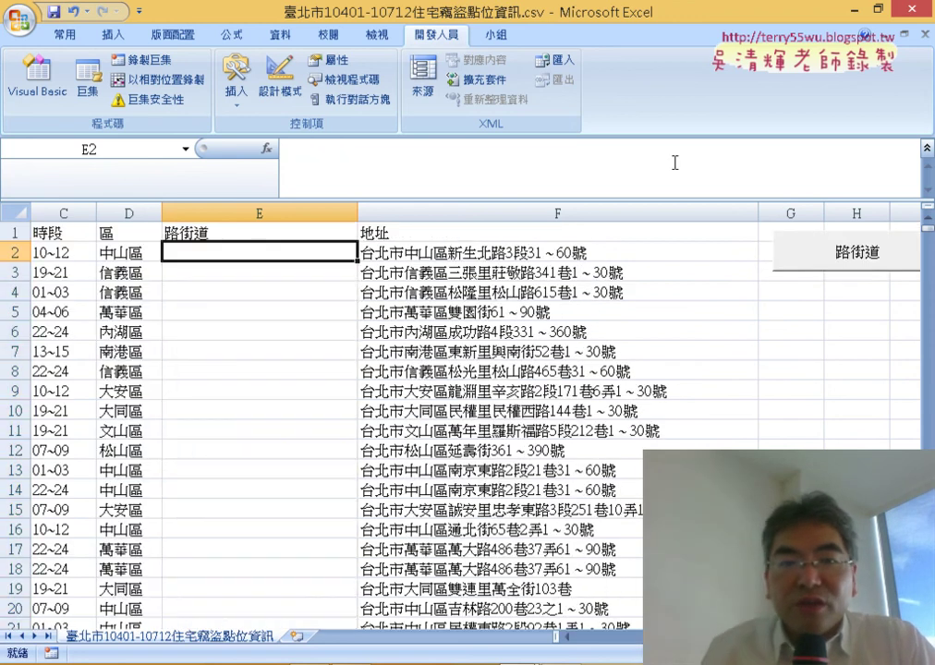
key(ctrl+shift+u)
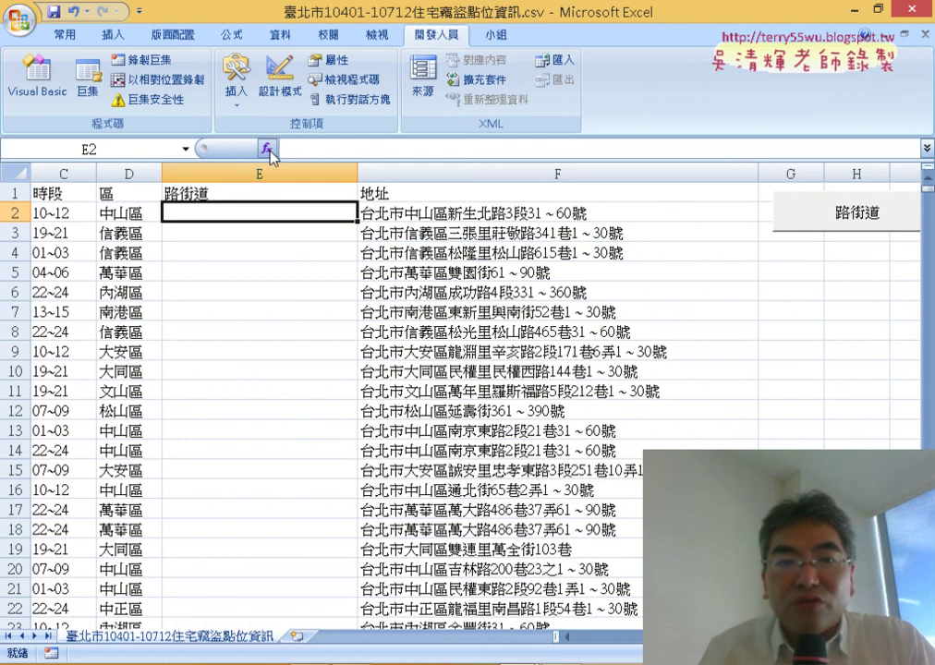
- Enter the user-defined =路街道函數(F2) in E2, showing 新生北路, and fill it down column E
click(268, 151)
drag(356, 242, 511, 88)
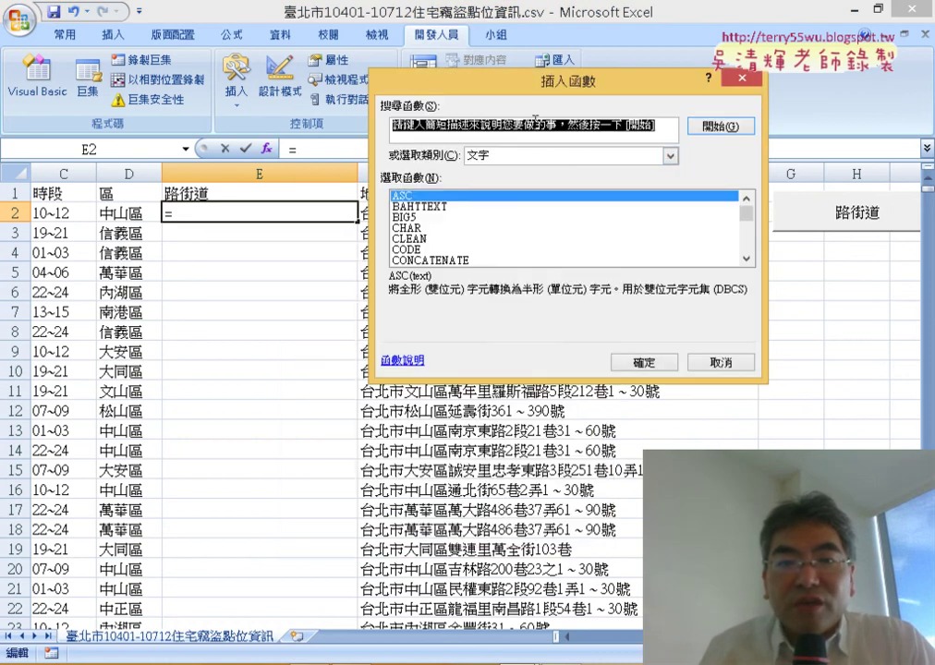
click(557, 161)
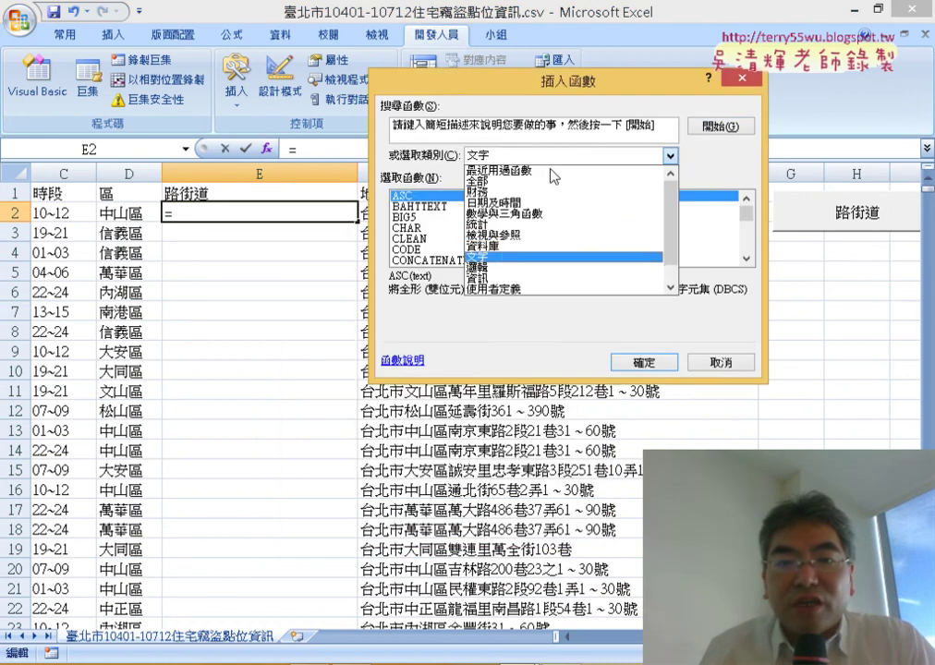
click(487, 290)
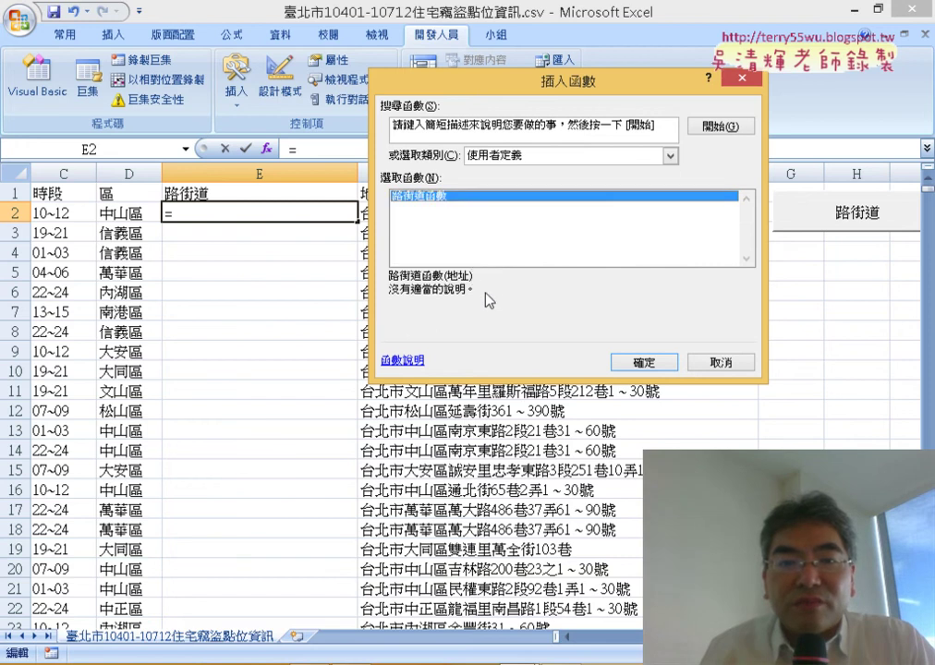
double_click(441, 200)
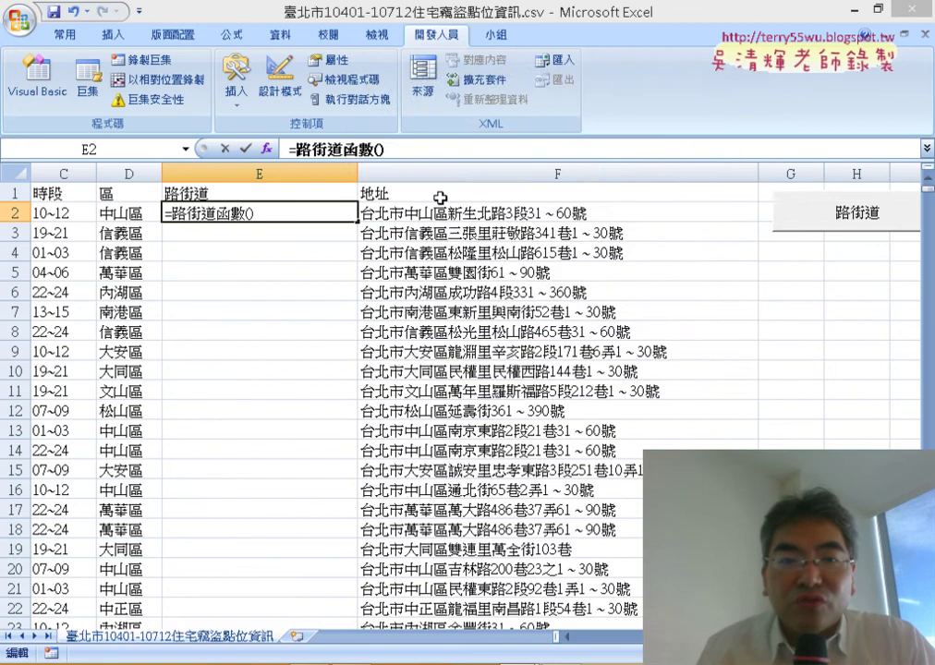
drag(504, 149, 456, 297)
click(467, 212)
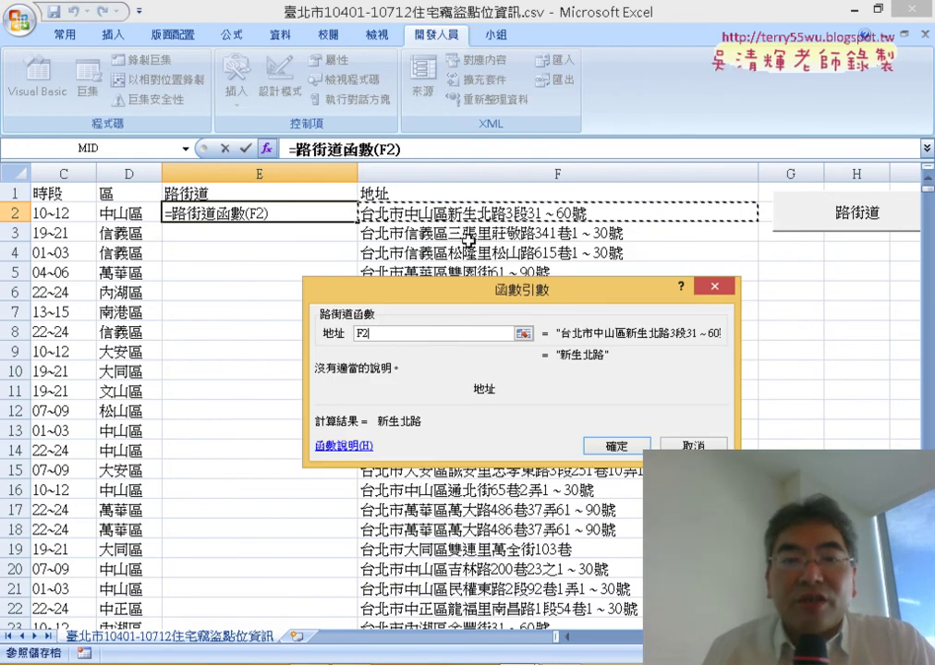
click(617, 446)
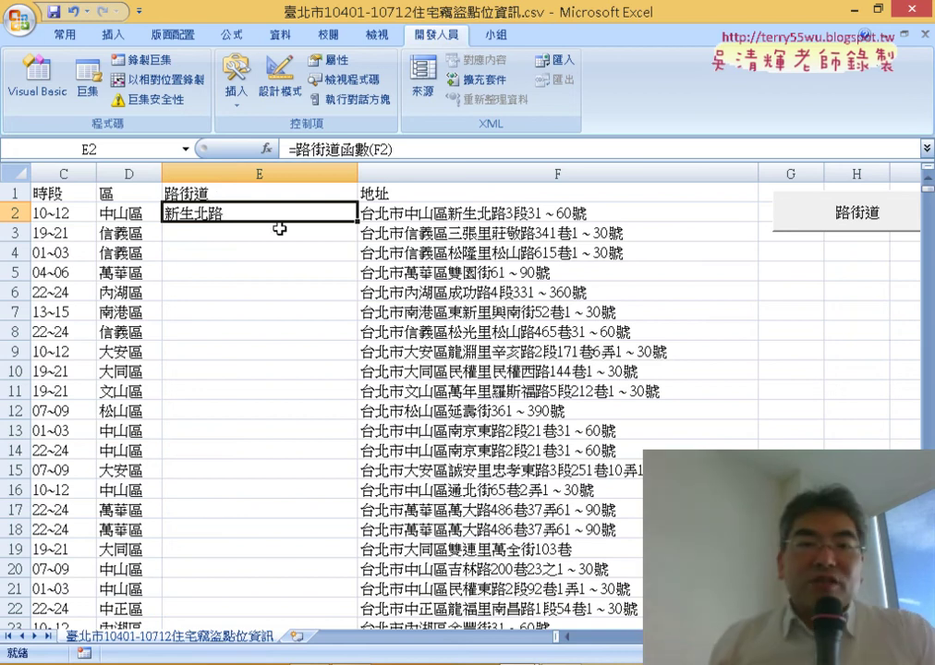
double_click(358, 221)
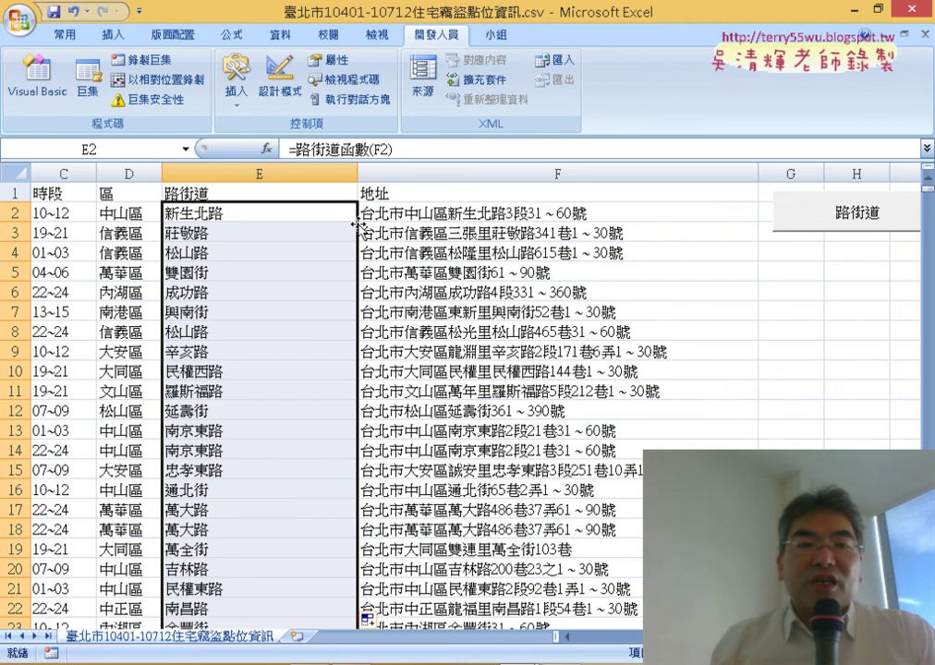
- Review the Function 路街道函數(地址) code in Module1 of the VBA editor, then close the editor
click(42, 97)
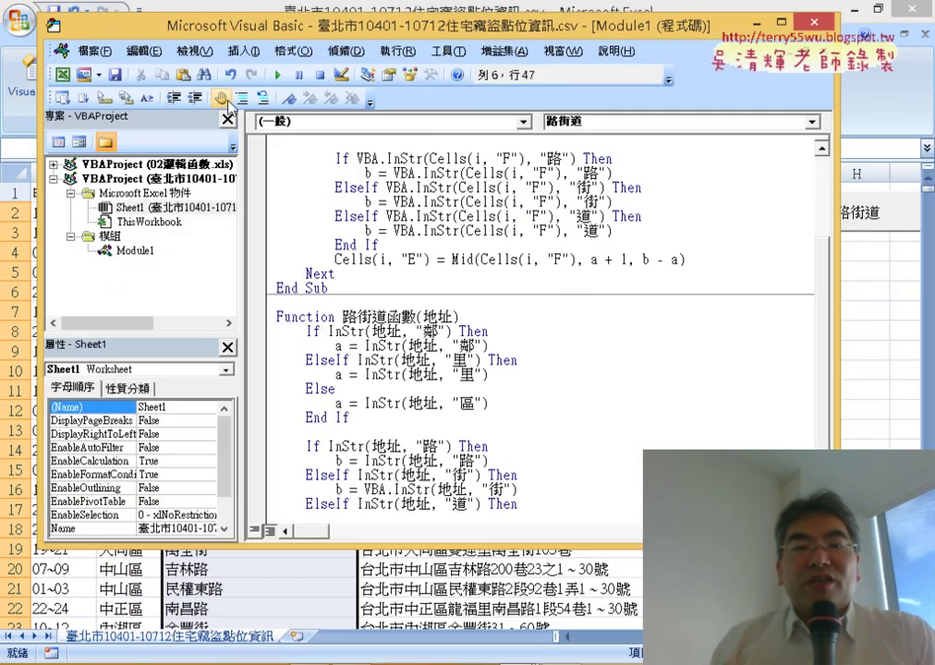
click(129, 252)
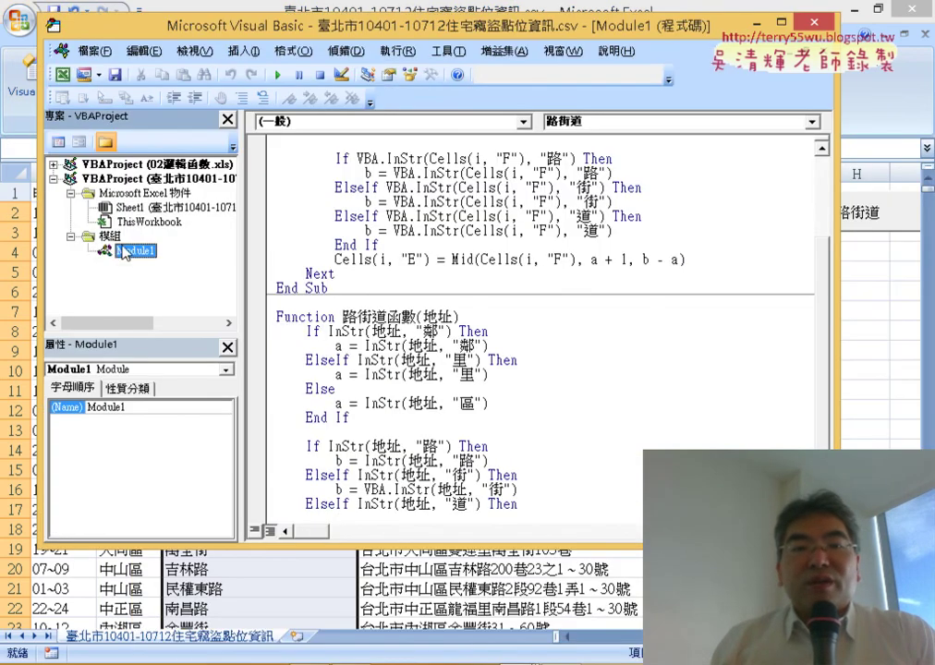
click(443, 274)
scroll(444, 274, down, 2)
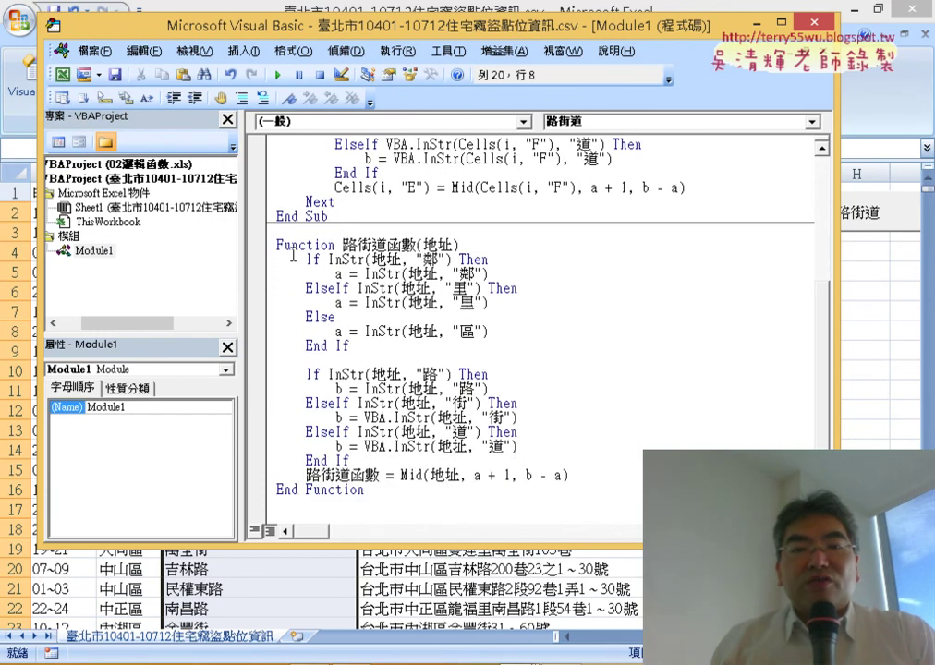
drag(277, 245, 462, 245)
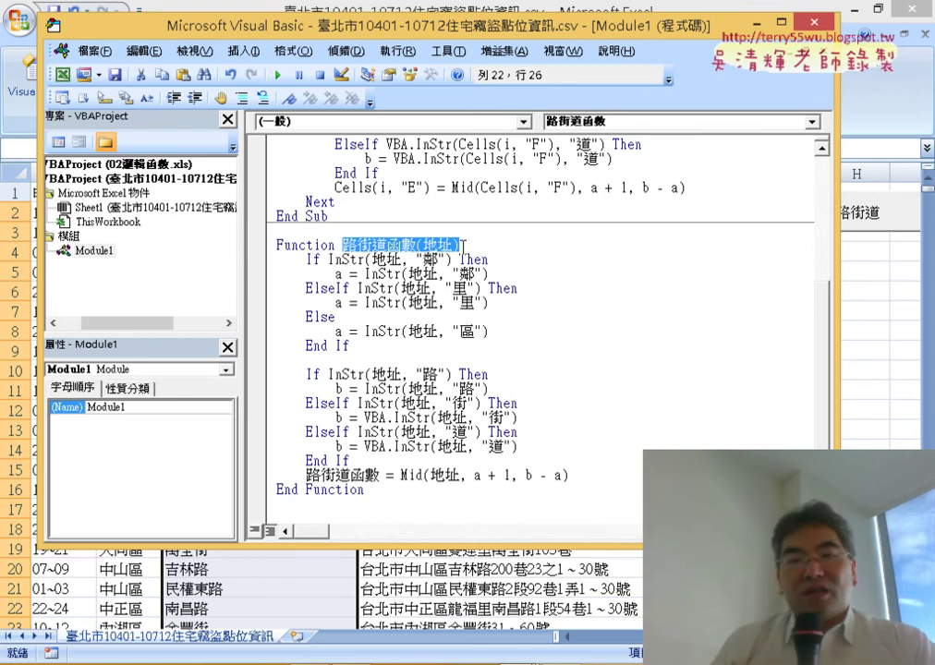
click(821, 23)
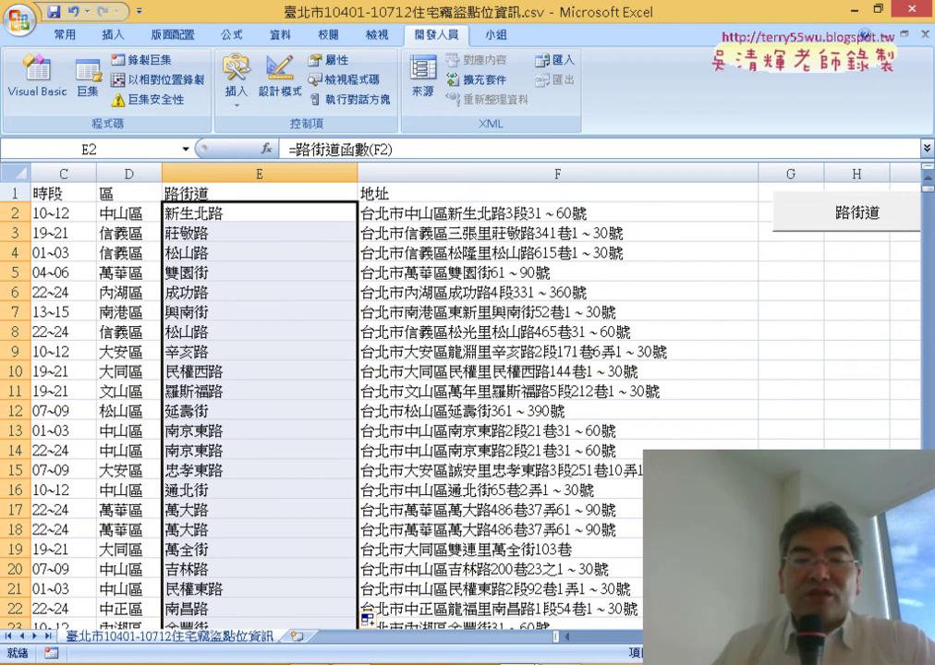
- Switch from Excel to PowerPoint slide 28 on extracting street names with MID, IFERROR and FIND
mouse_move(352, 662)
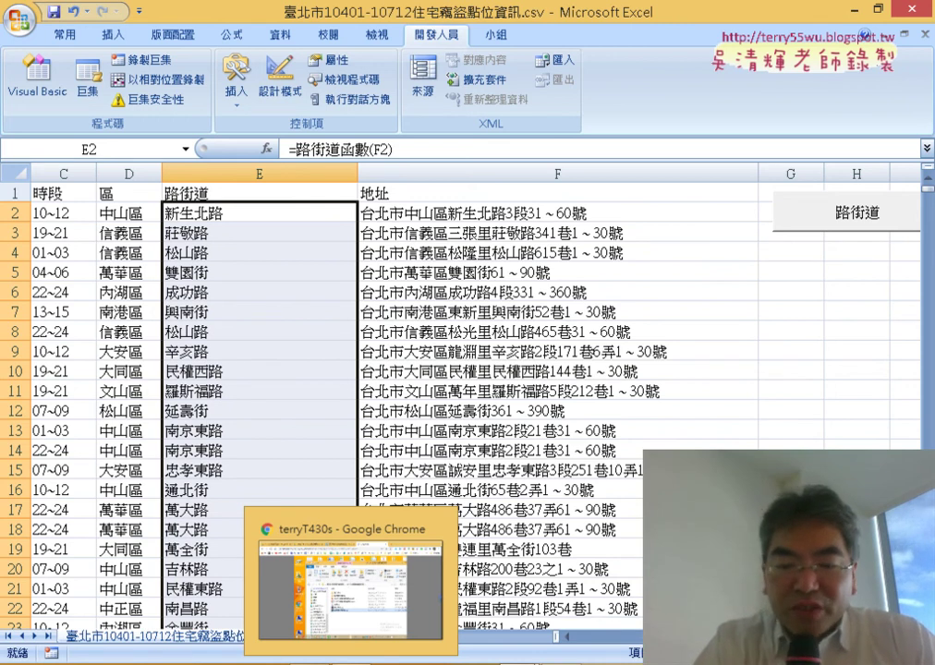
key(F8)
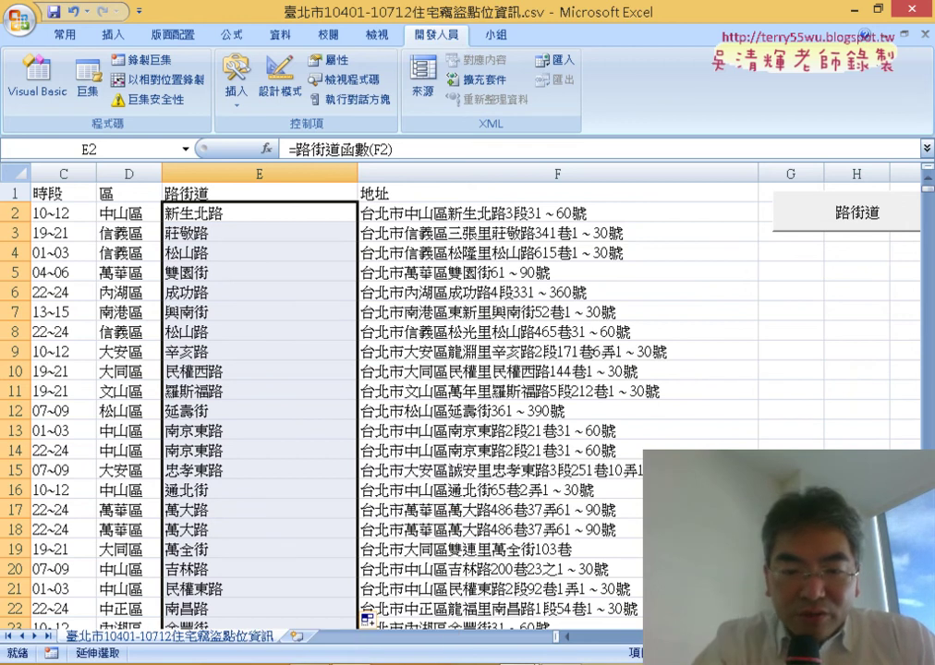
key(alt+Tab)
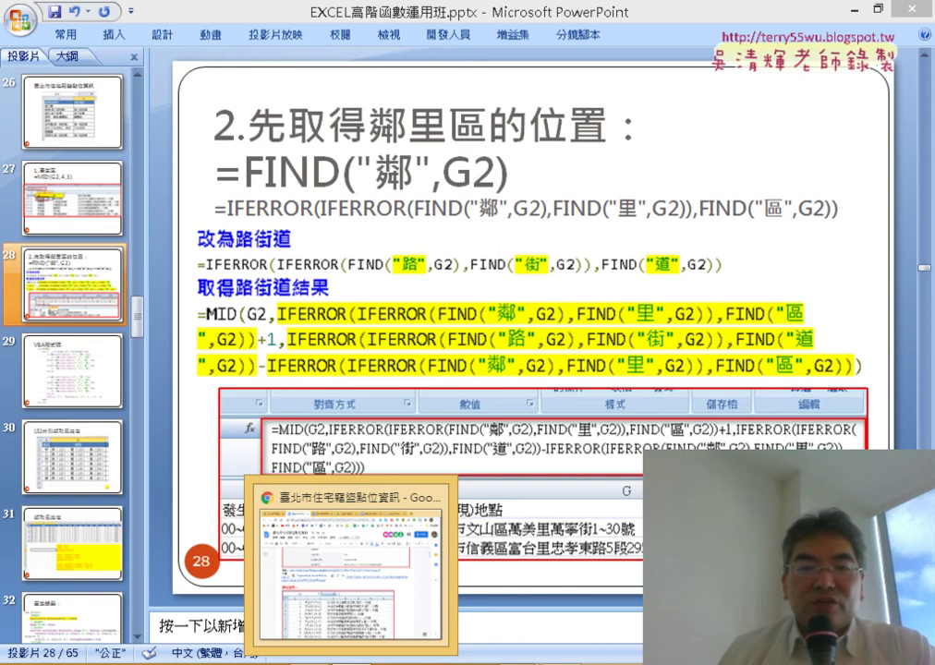
mouse_move(529, 625)
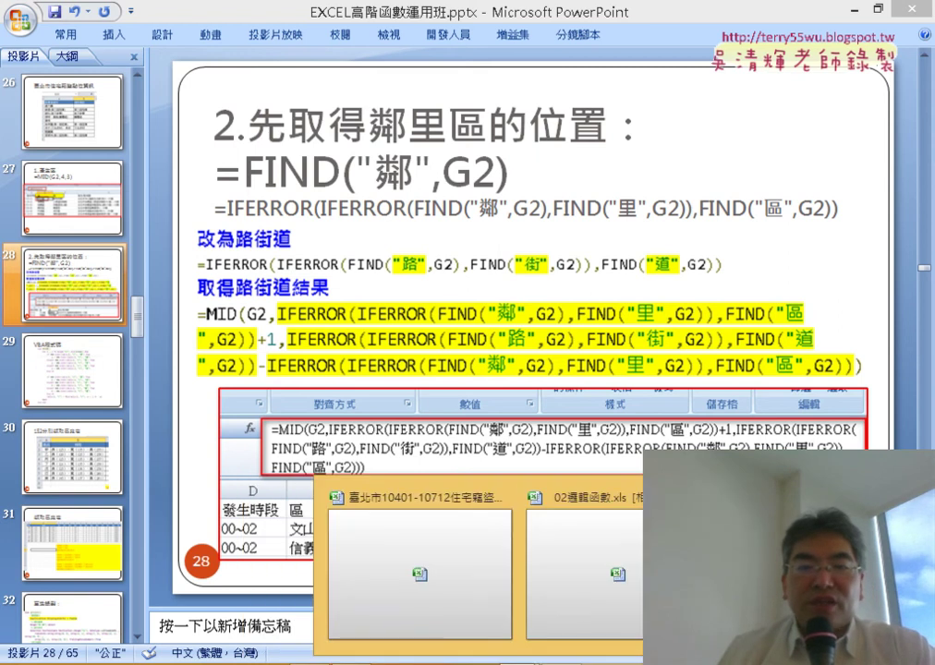
click(505, 499)
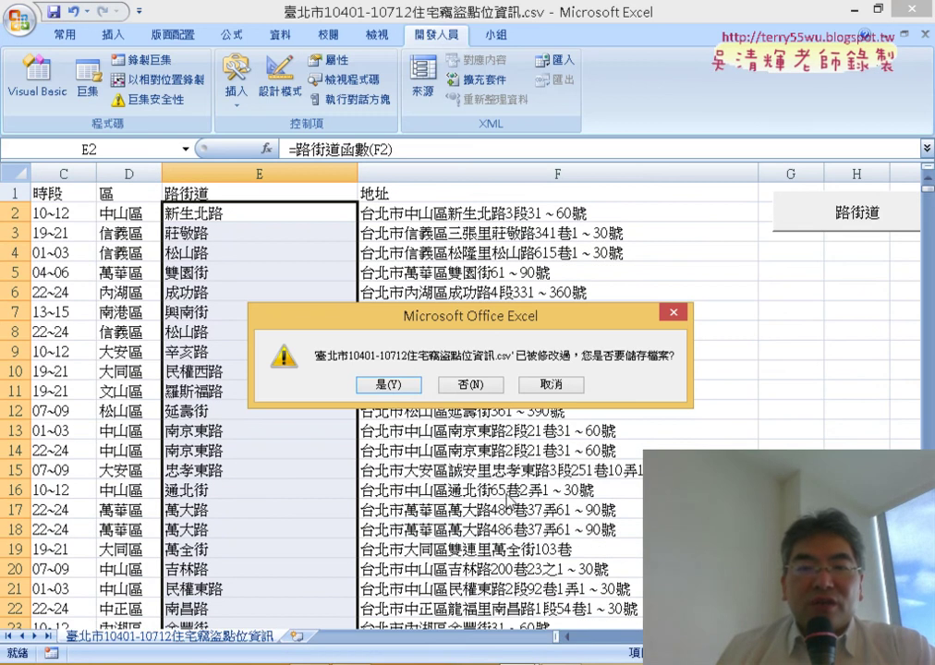
- Save the csv workbook's changes as an Excel 啟用巨集的活頁簿 (*.xlsm) instead of CSV
click(390, 384)
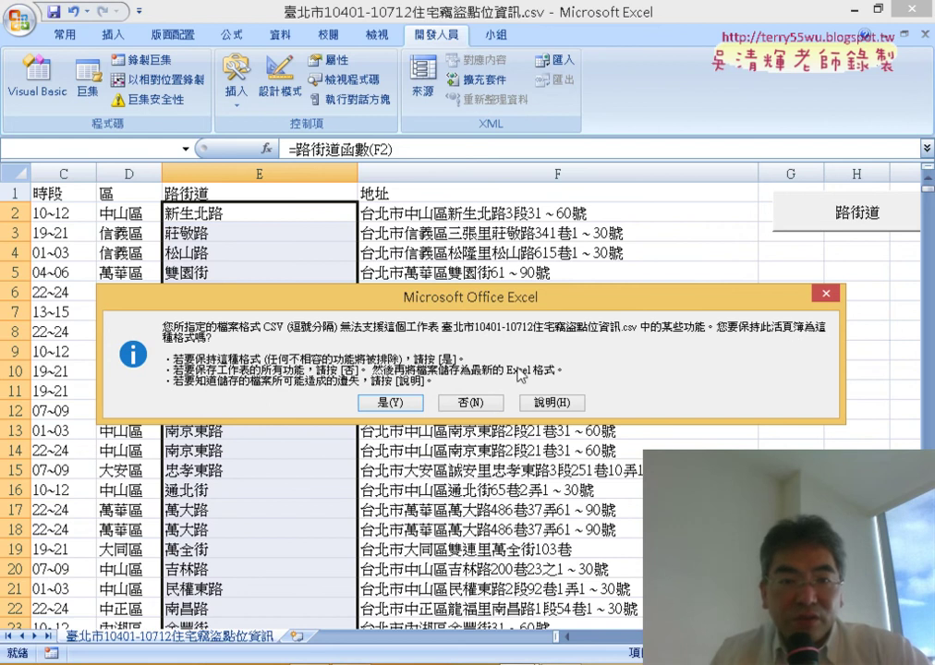
click(487, 407)
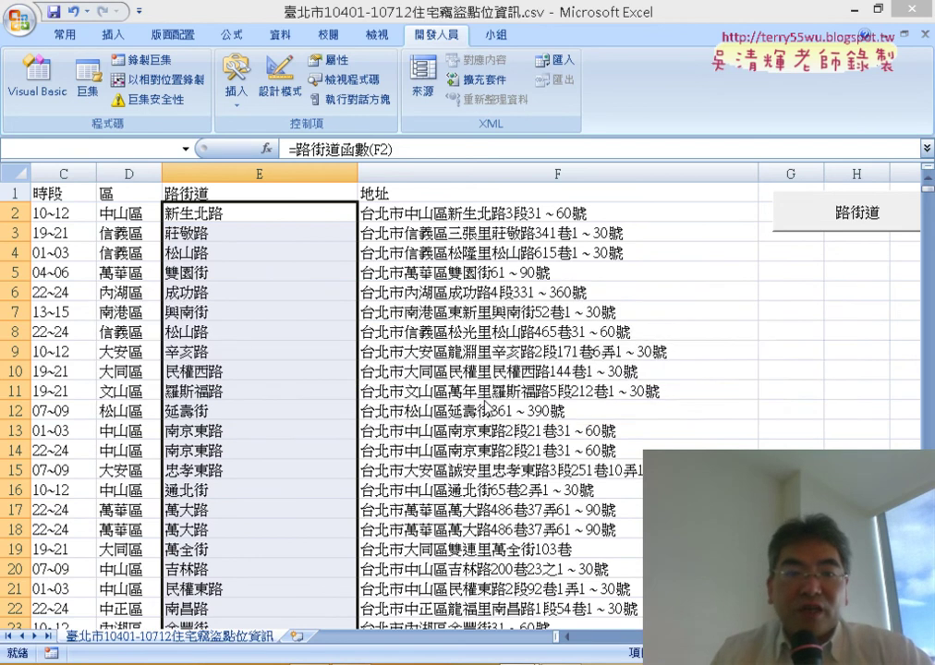
click(474, 436)
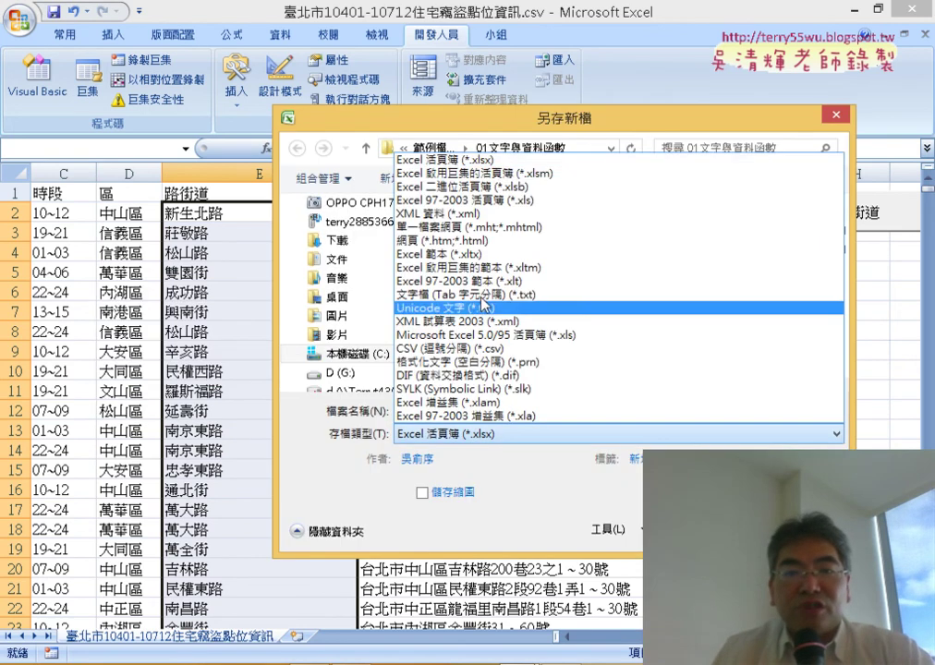
click(511, 174)
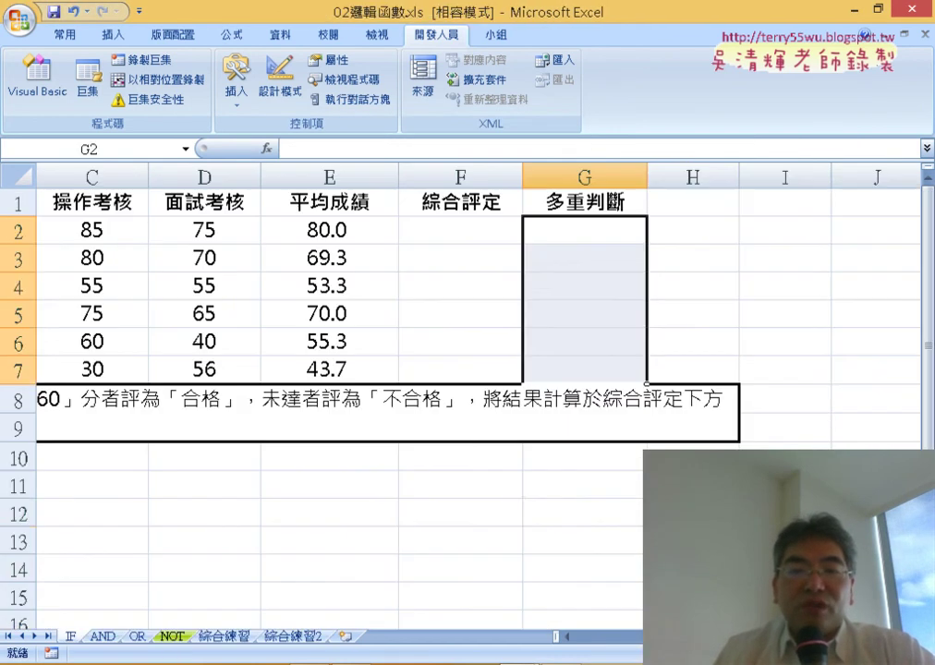
- Start a logical IF in F2 that tests whether the average E2 is at least 60
click(638, 509)
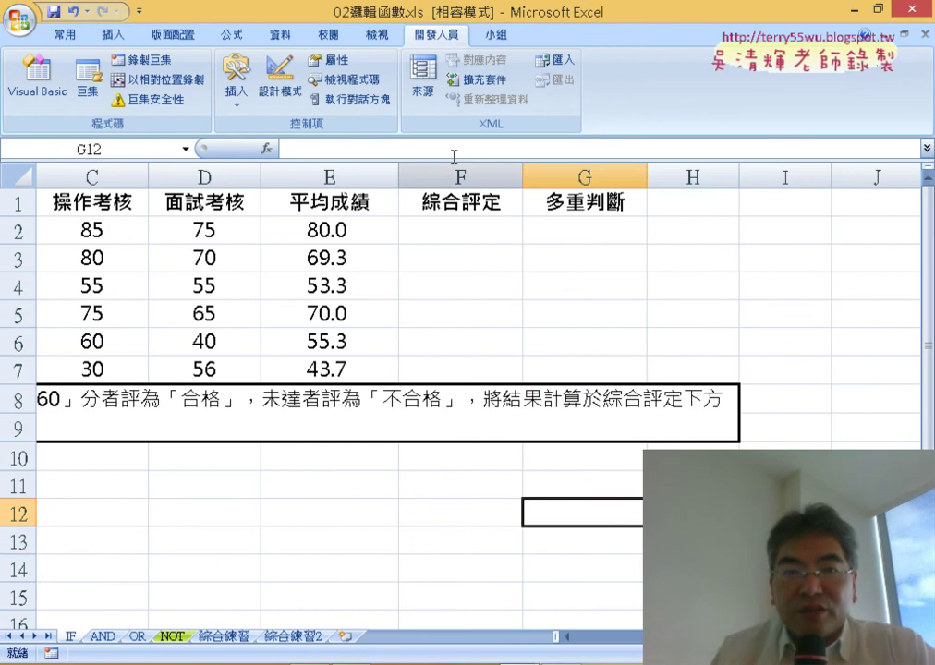
click(425, 222)
click(267, 149)
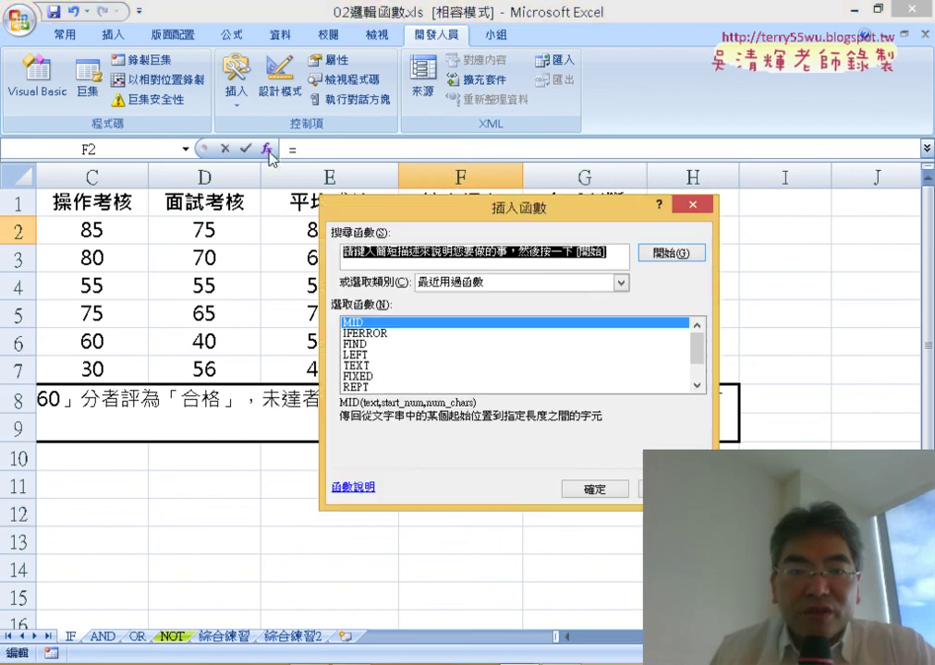
click(477, 281)
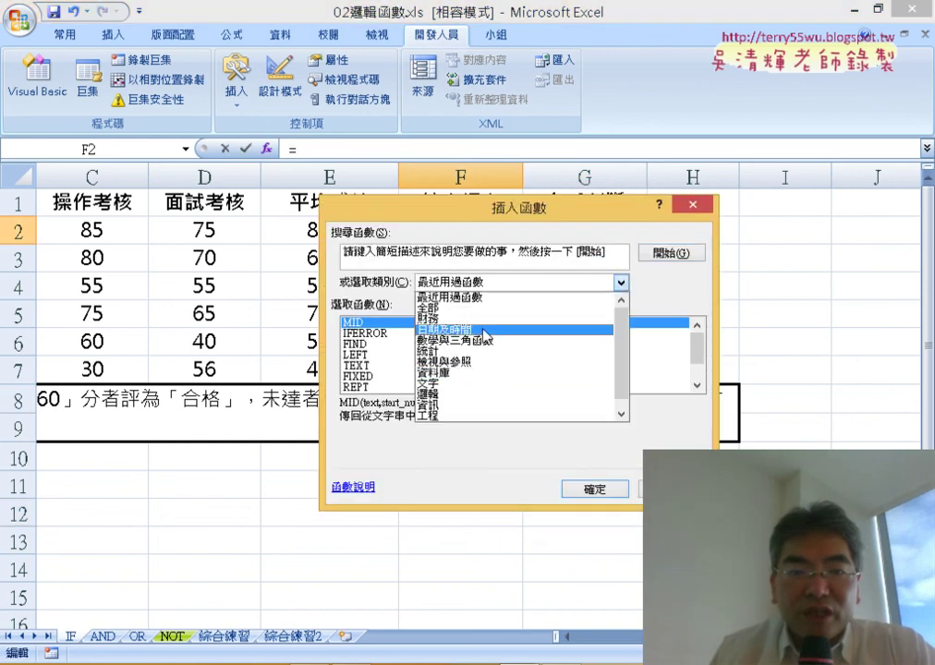
click(479, 401)
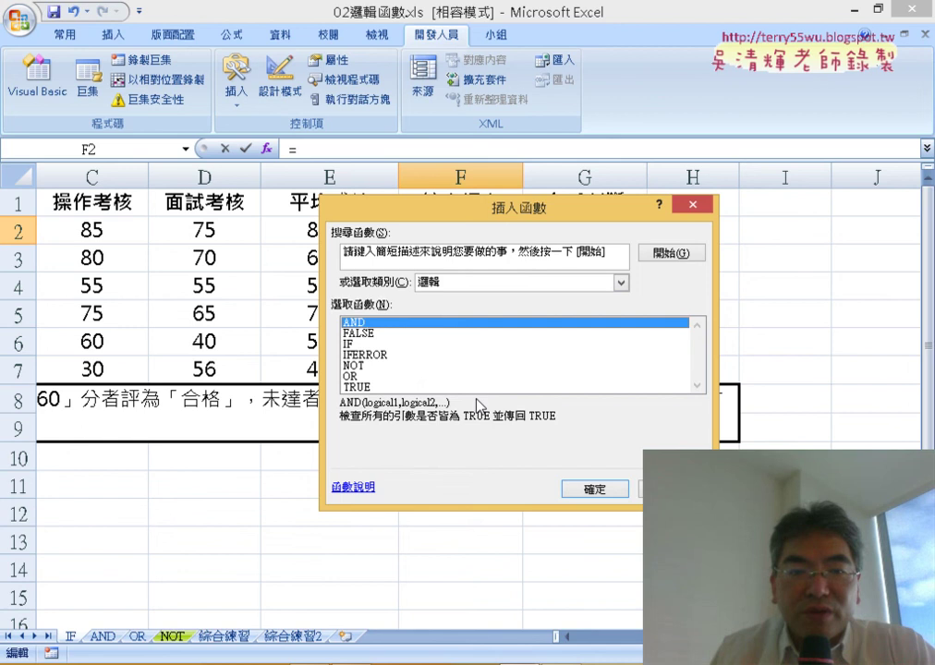
double_click(356, 344)
drag(431, 241, 236, 381)
click(353, 223)
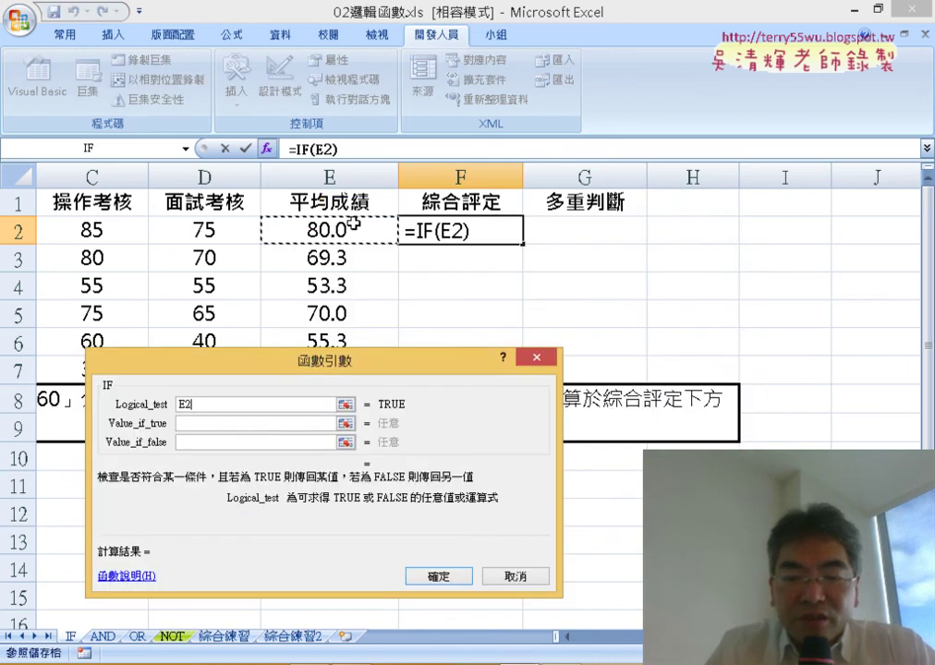
text(>)
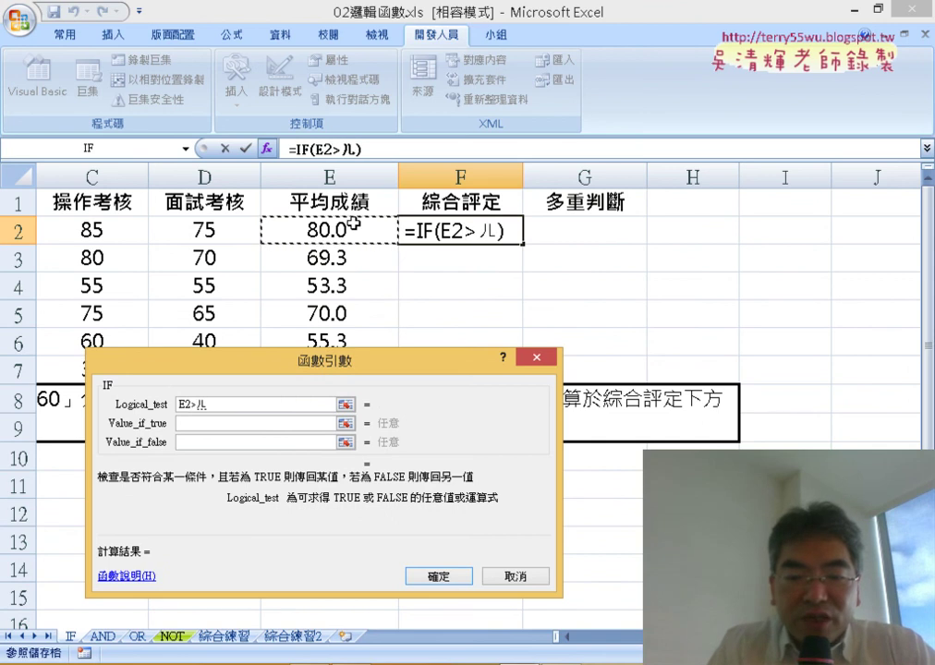
text(=)
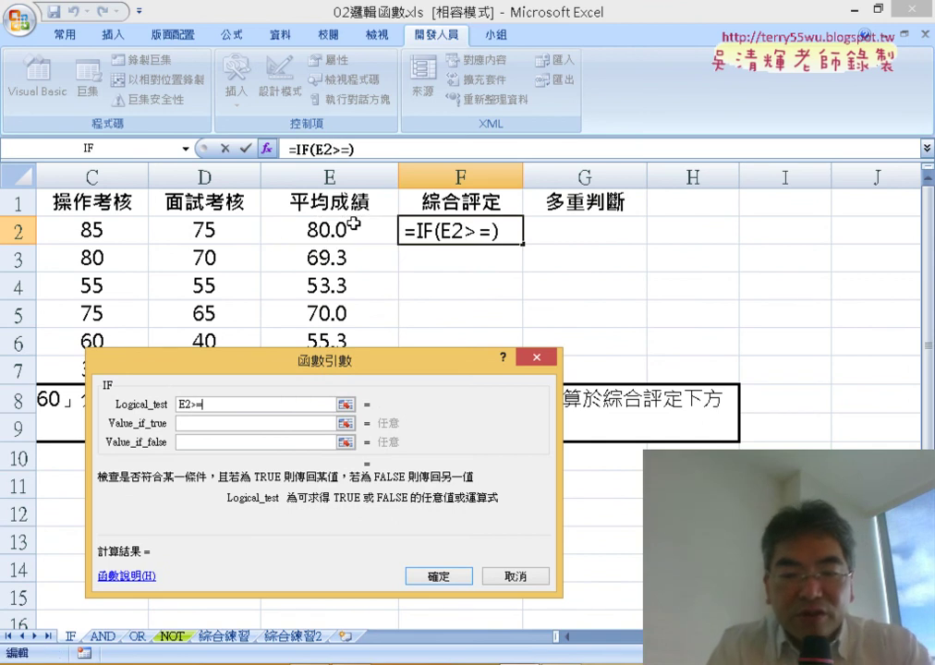
text(60)
key(Tab)
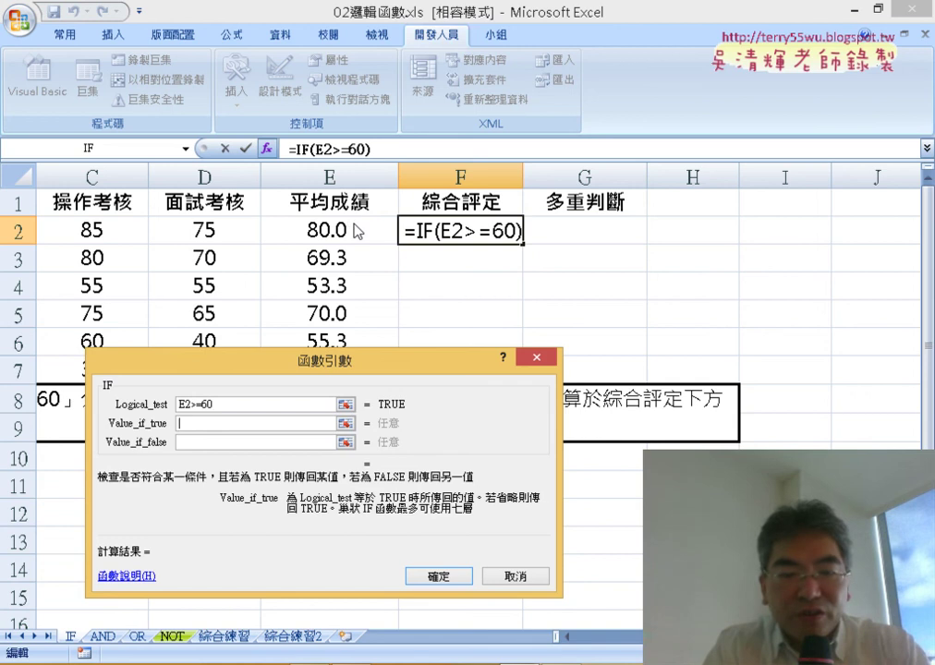
- Make the IF return "合格" when true and "不合格" otherwise, then copy it down to F7
text(合格)
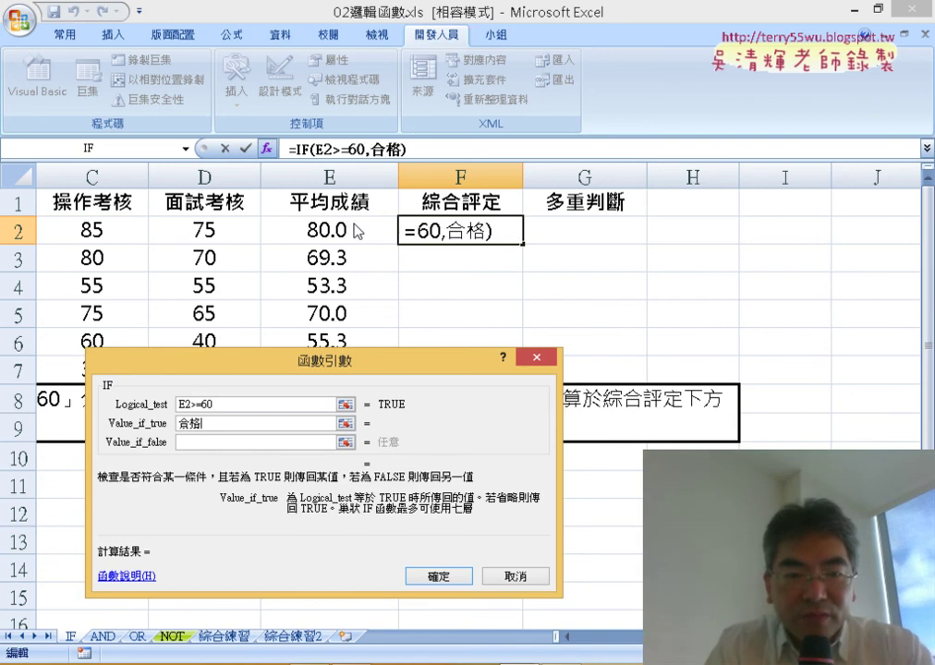
key(Tab)
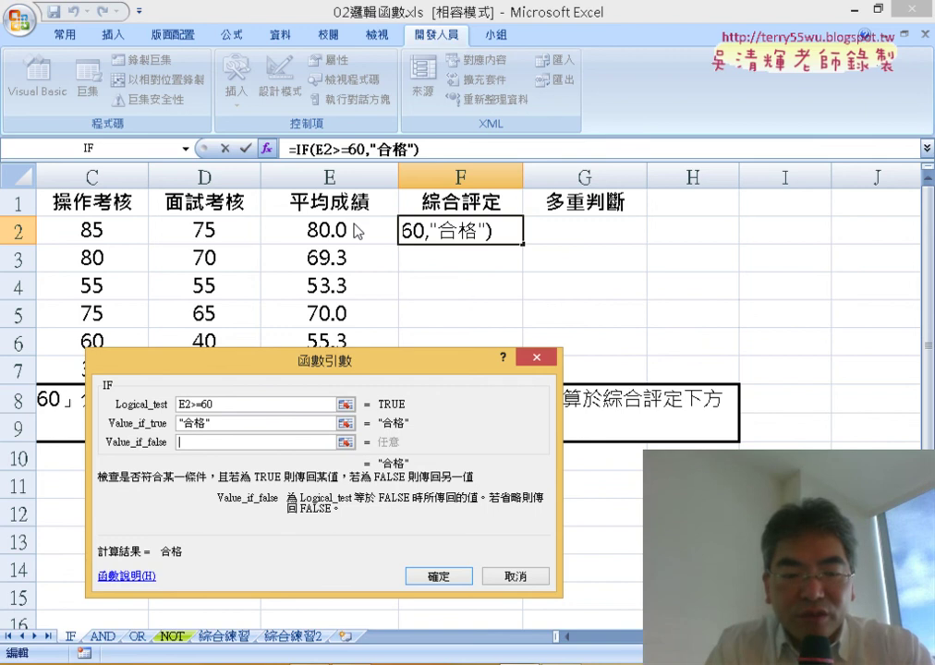
text(不)
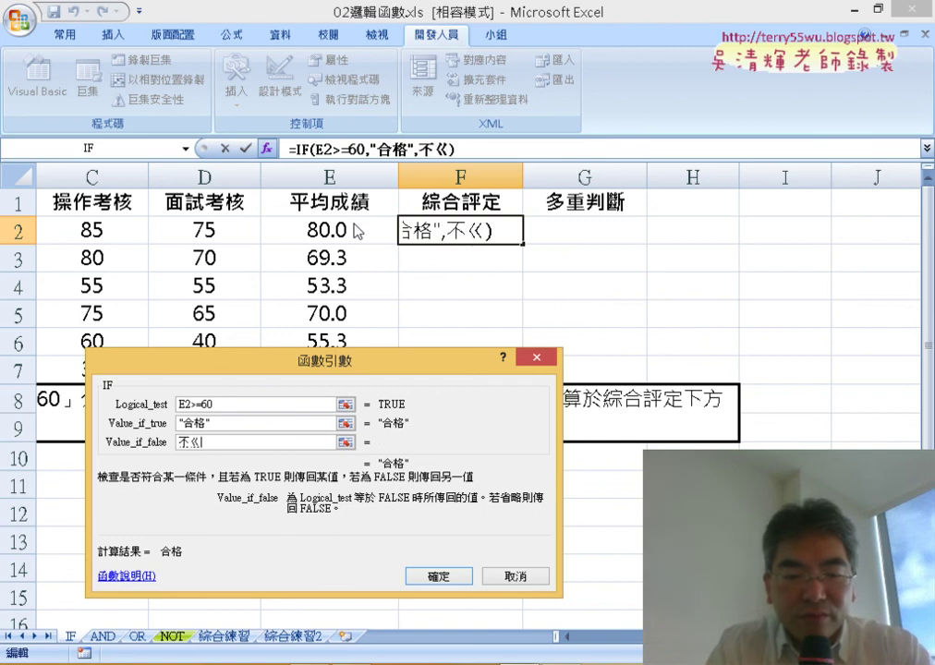
text(格)
key(BackSpace)
text(合格)
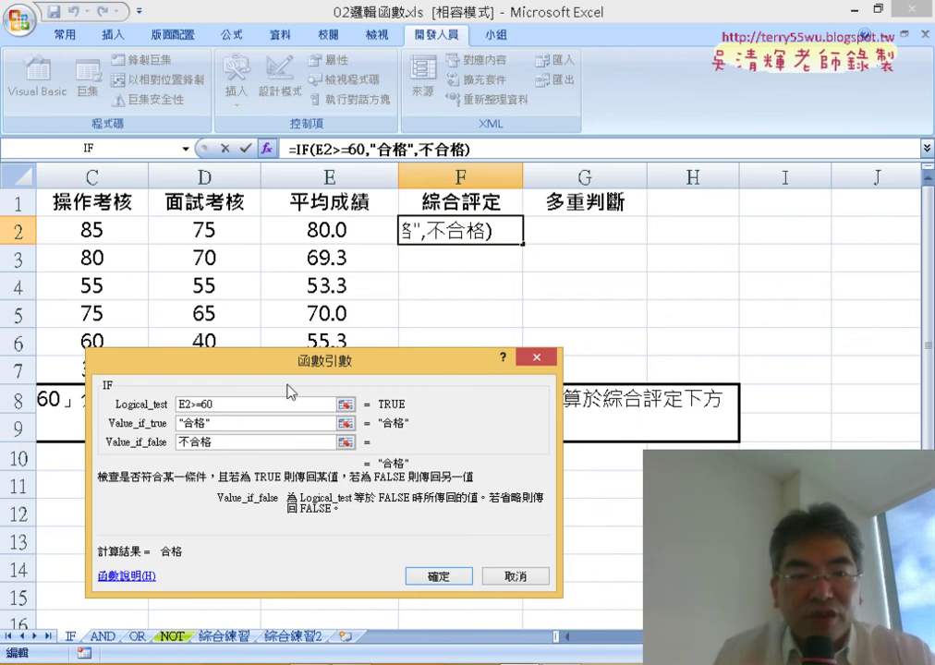
click(228, 422)
click(438, 576)
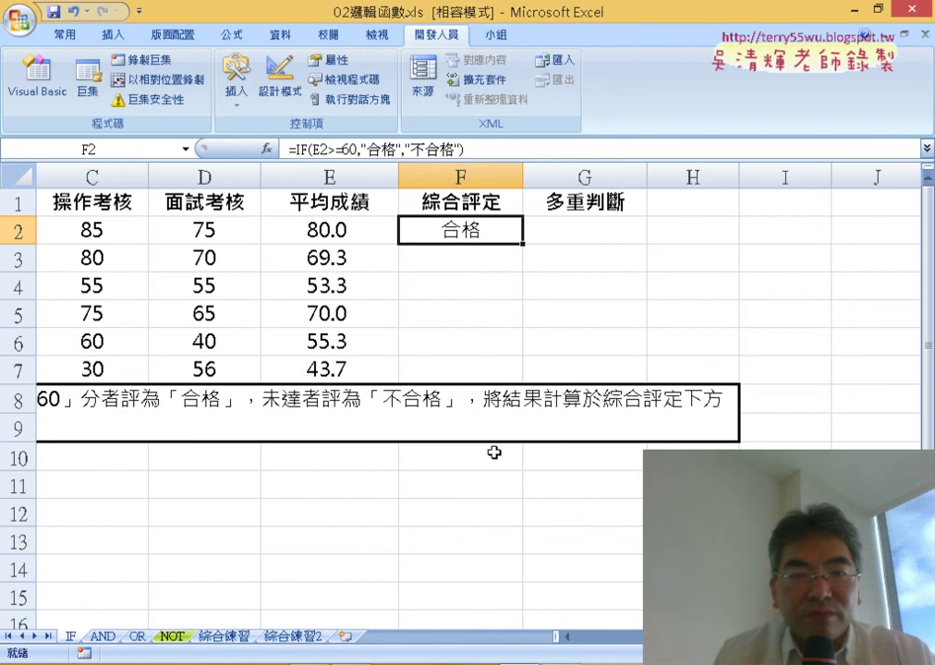
drag(524, 248, 517, 371)
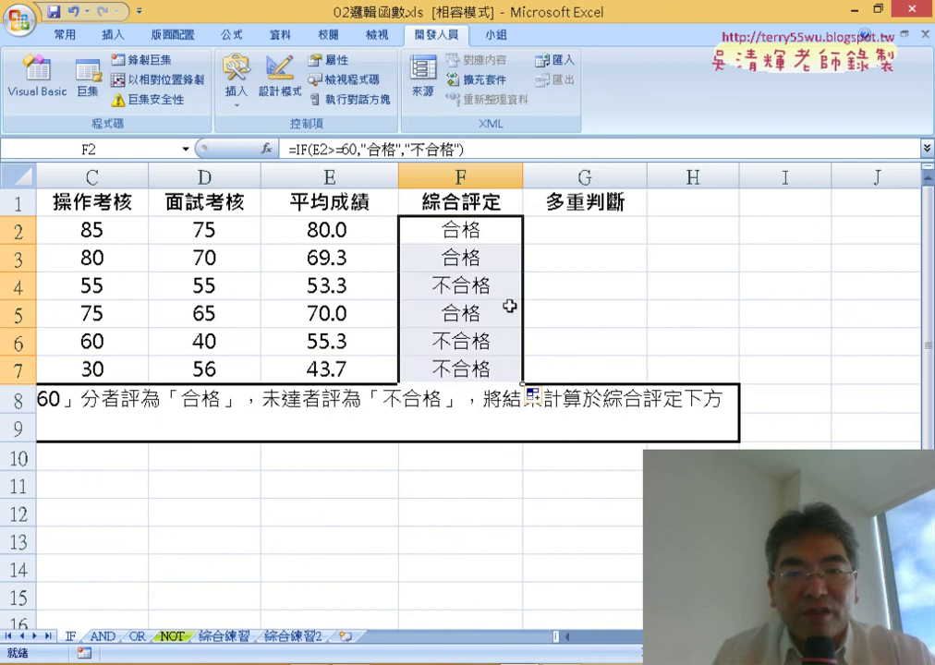
click(582, 226)
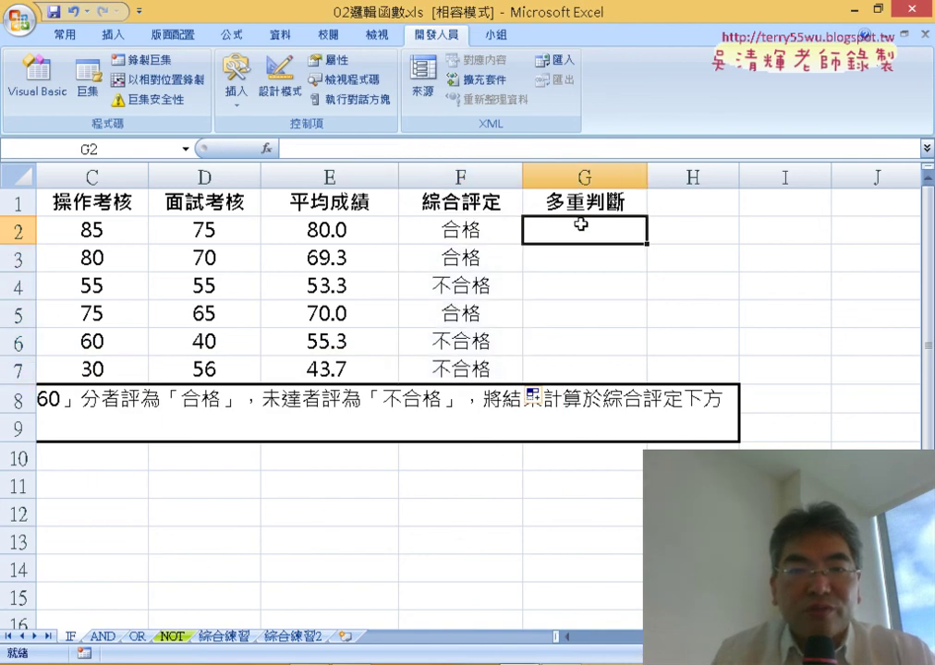
- Begin an IF in G2 returning "A" when E2>=80, leaving the false value blank
click(266, 149)
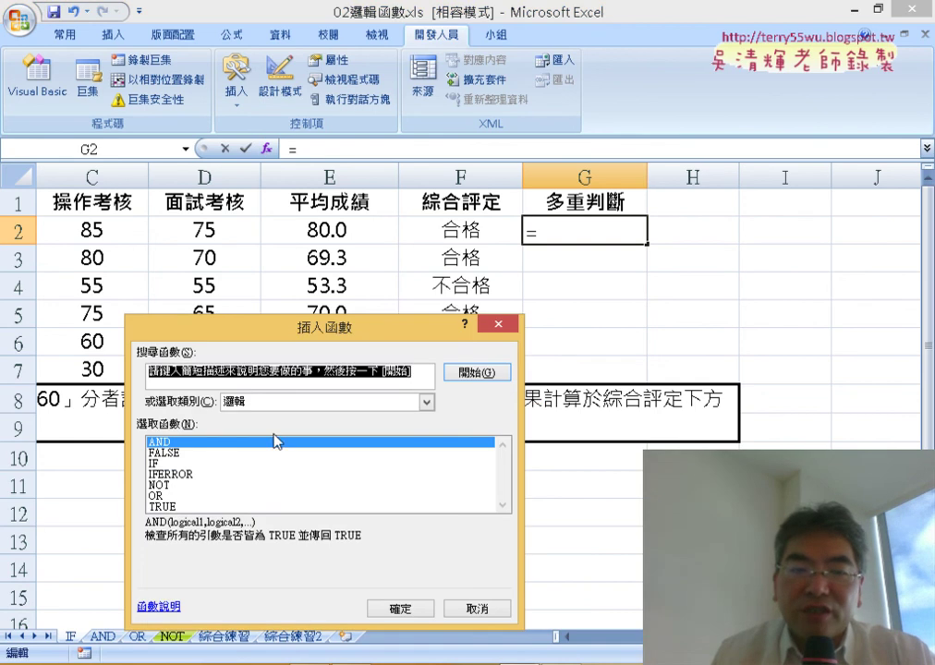
double_click(158, 463)
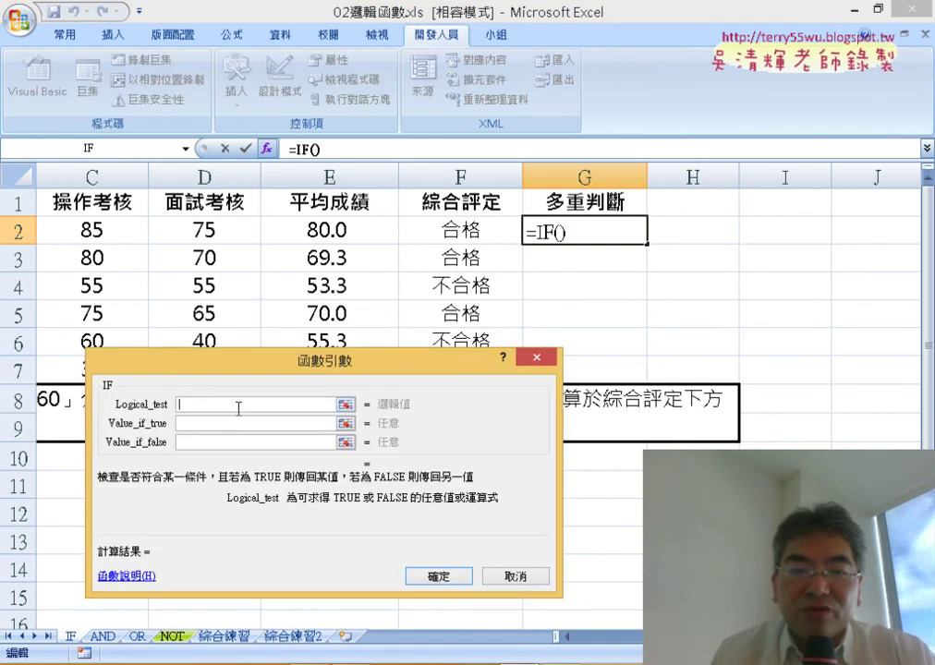
click(362, 234)
text(>)
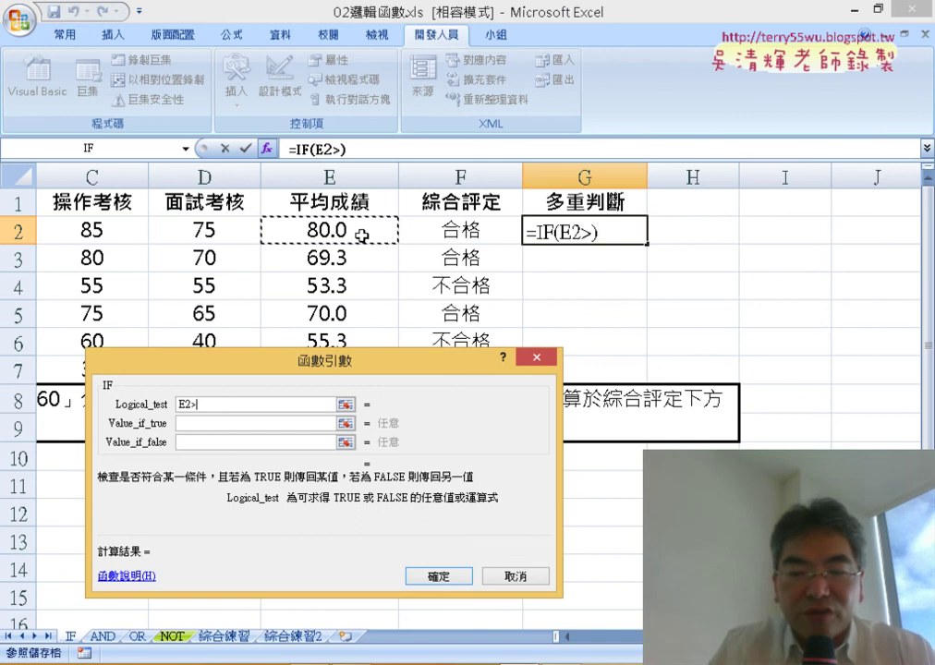
text(ㄦ)
key(BackSpace)
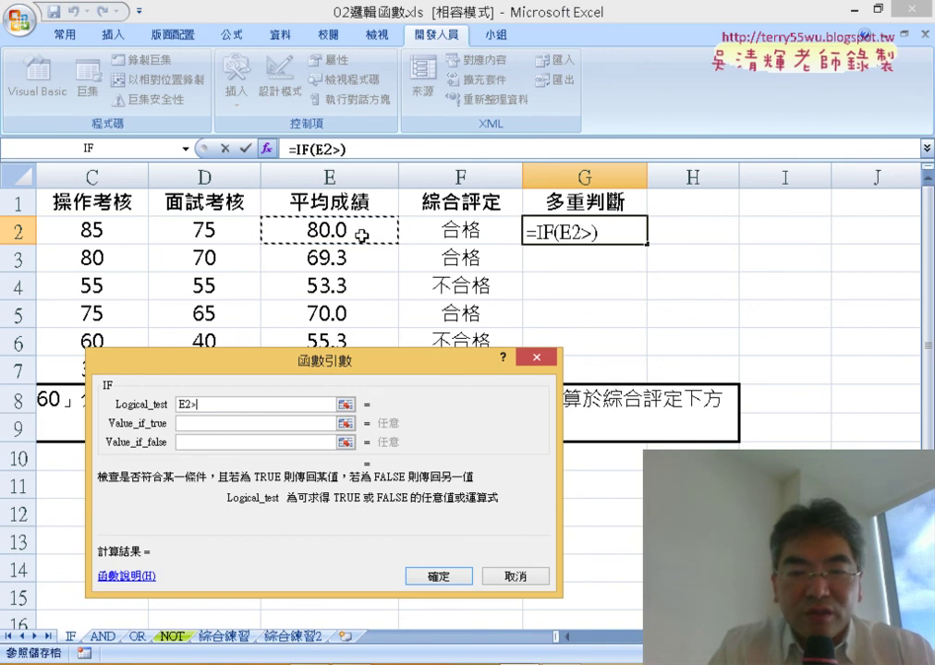
text(=)
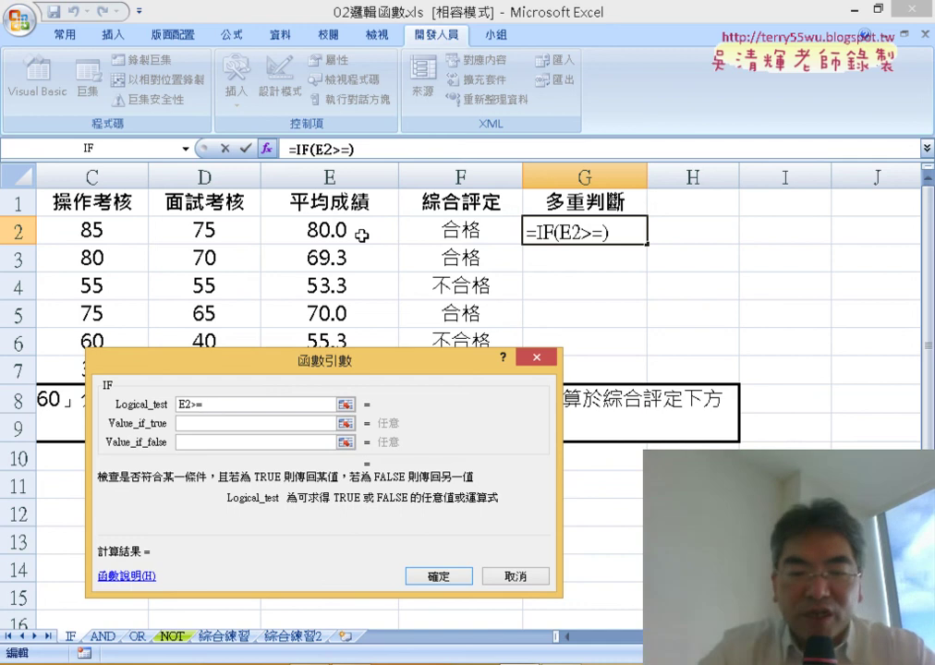
text(80)
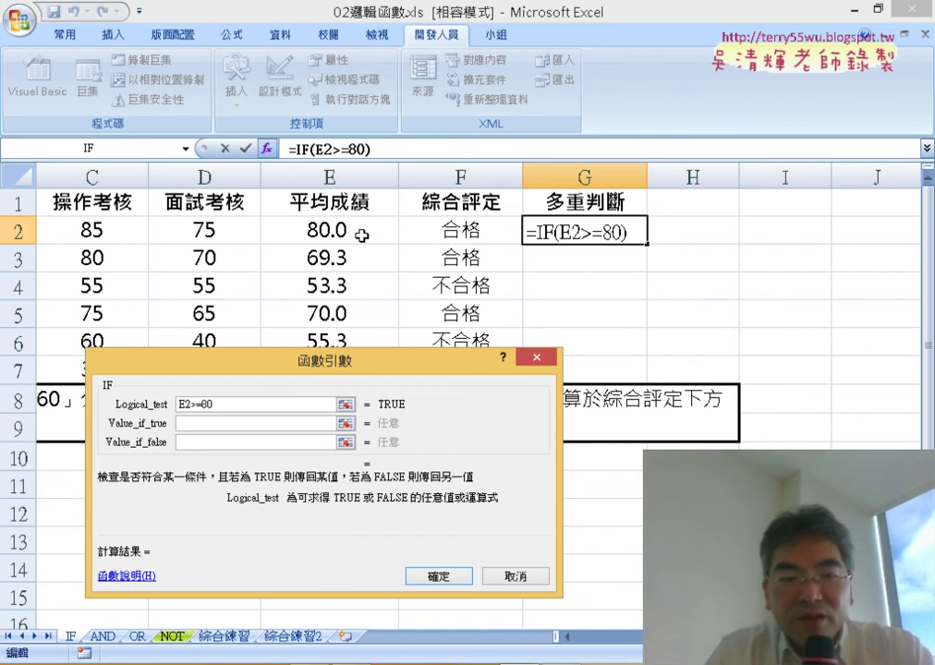
key(Tab)
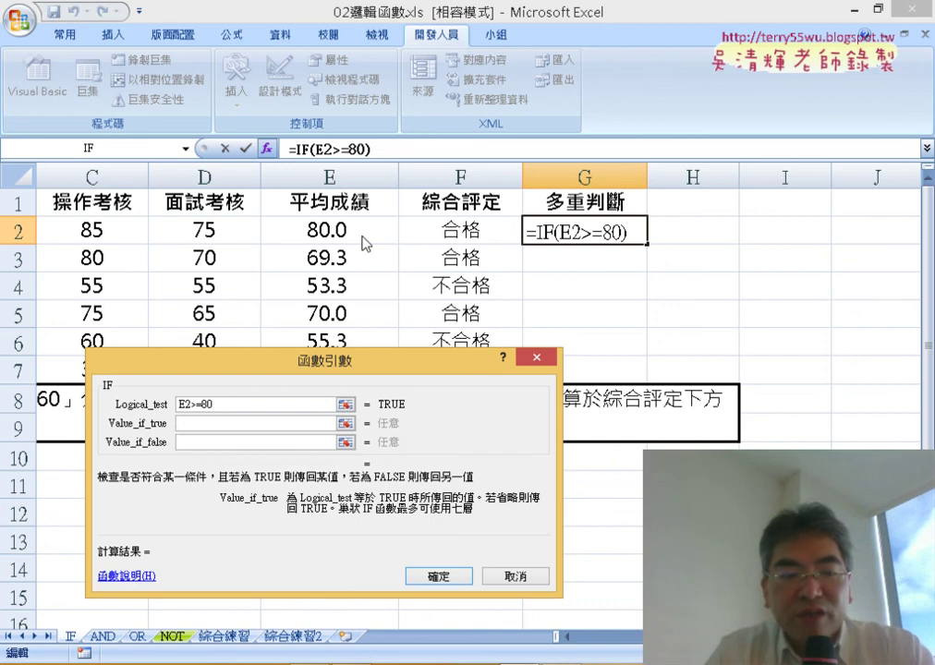
text(A)
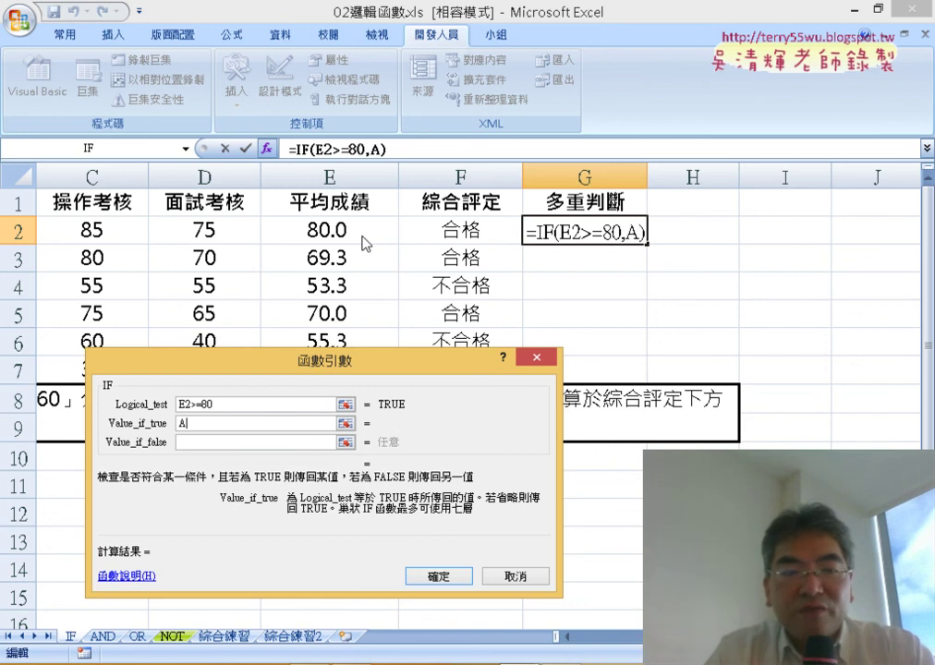
key(Tab)
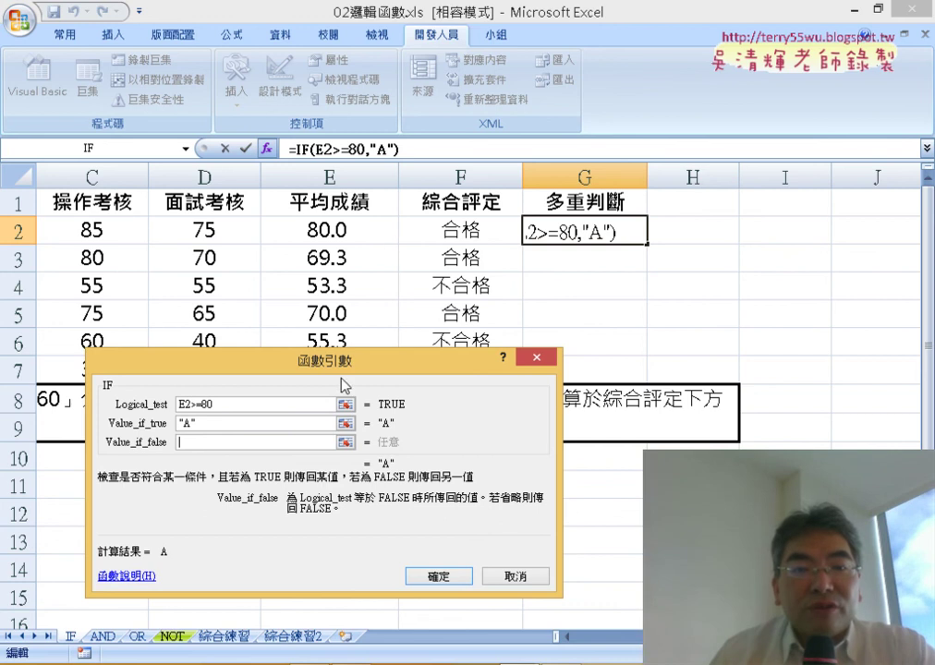
drag(343, 386, 677, 135)
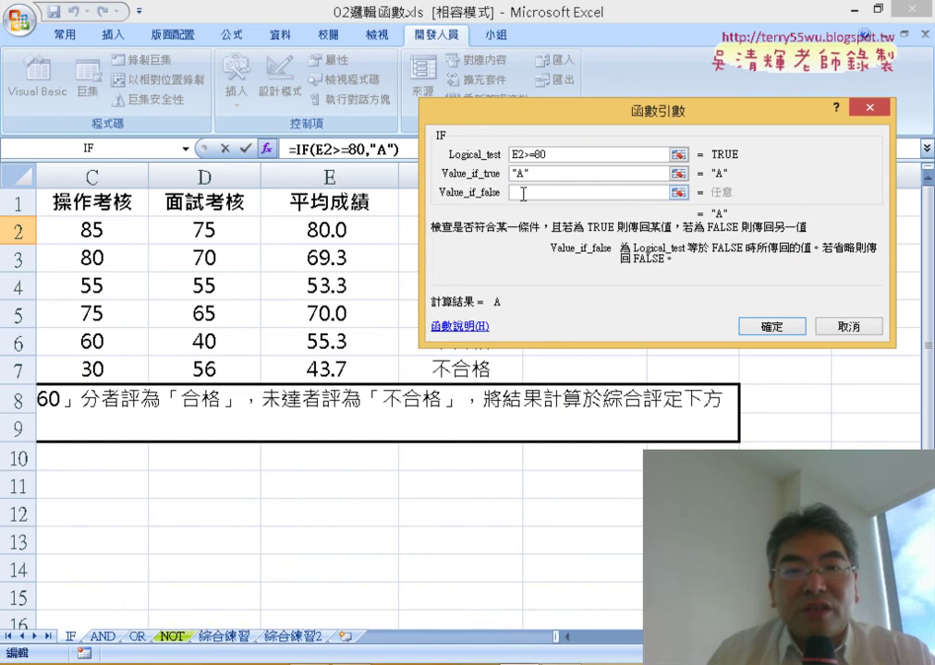
- Nest a second, empty IF as the false result of G2's formula, giving =IF(E2>=80,"A",IF())
click(187, 147)
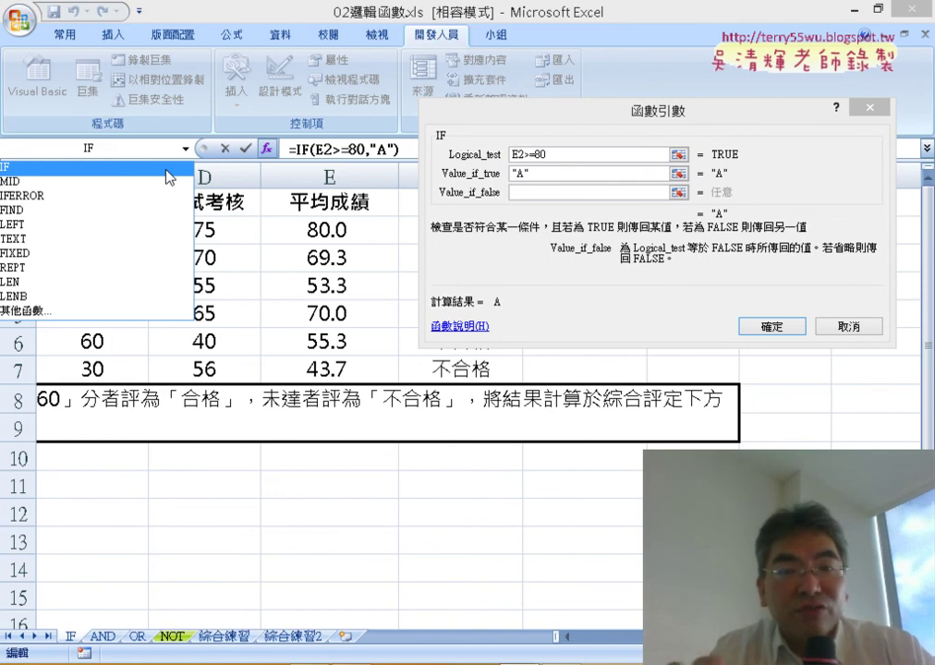
click(535, 192)
click(520, 192)
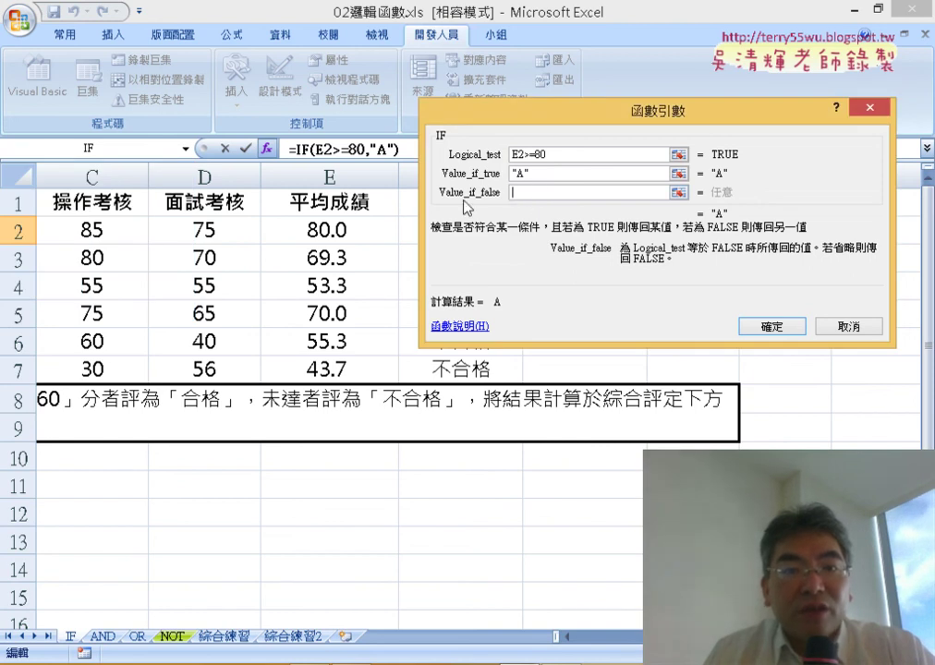
click(185, 150)
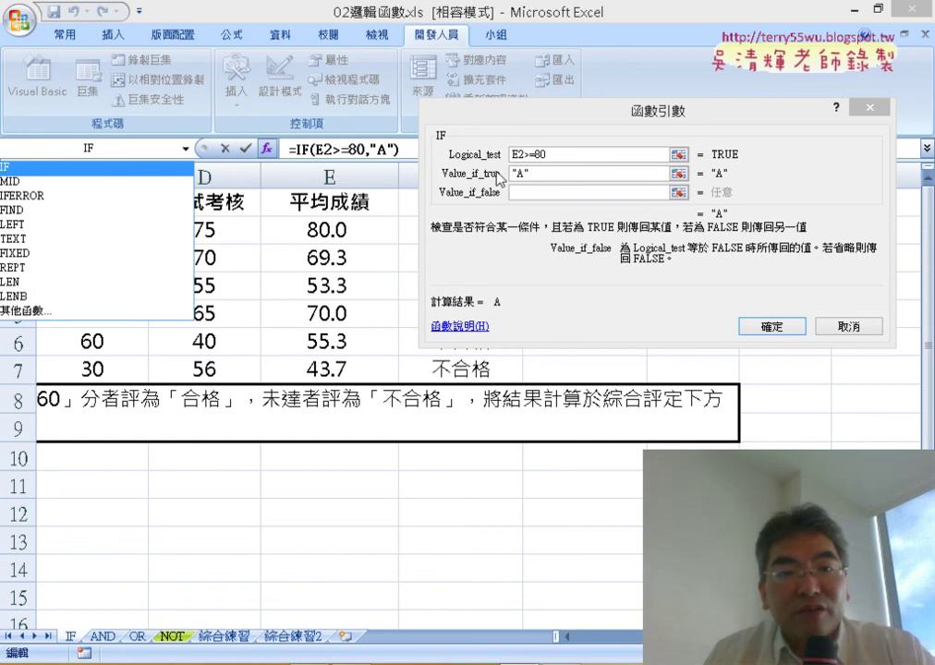
click(146, 168)
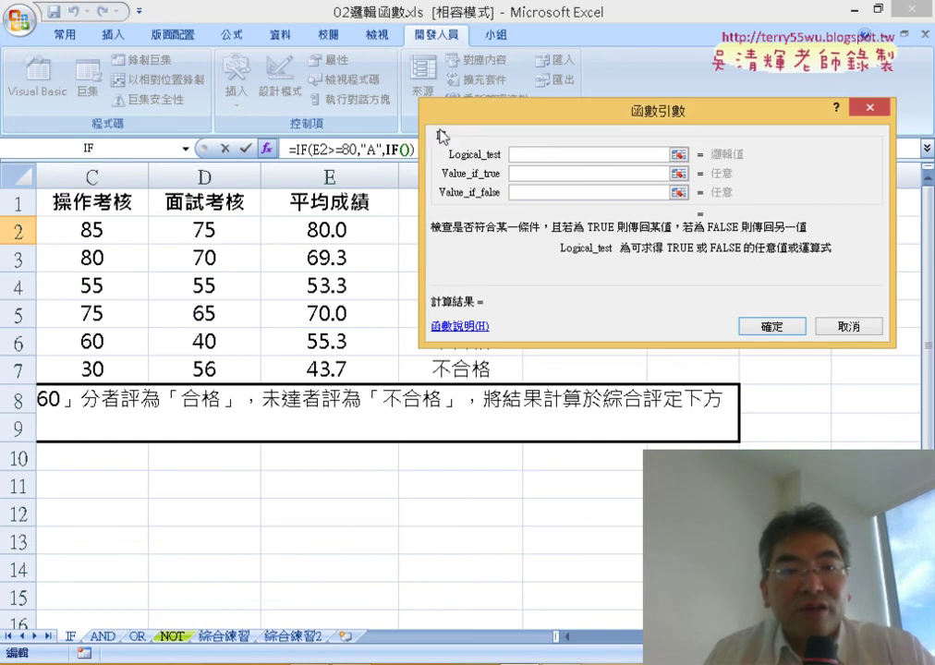
drag(480, 114, 359, 215)
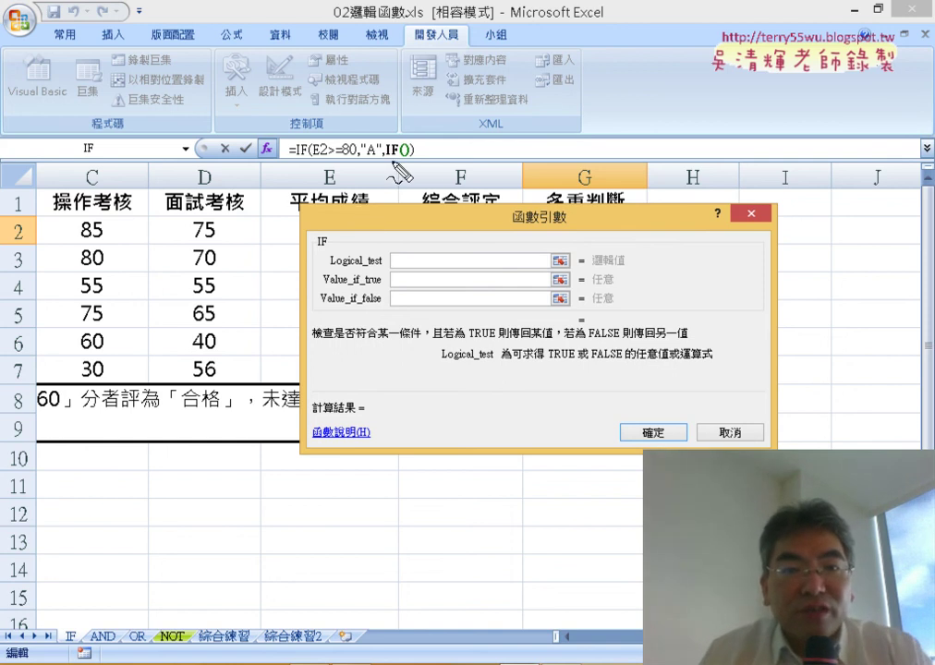
drag(390, 159, 414, 158)
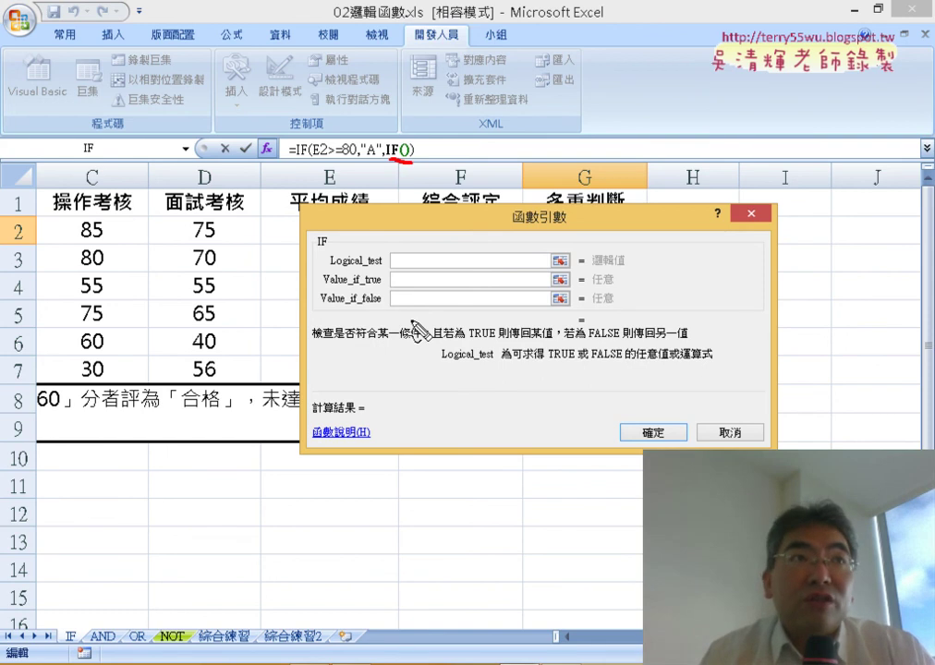
key(Escape)
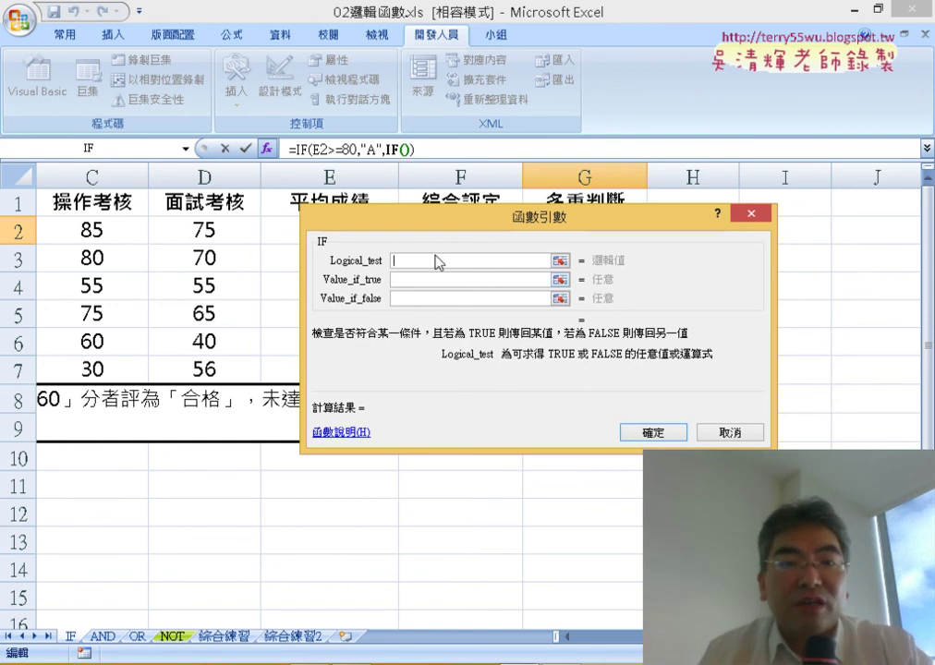
drag(443, 216, 493, 317)
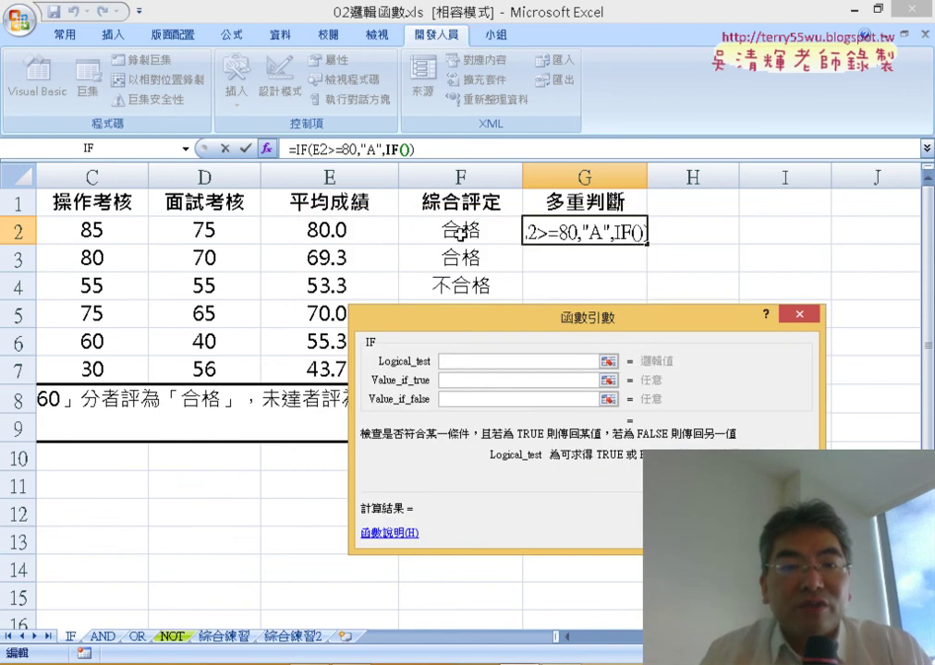
- Make the inner IF return "B" when E2>=70 and nest a third IF as its false result
click(357, 232)
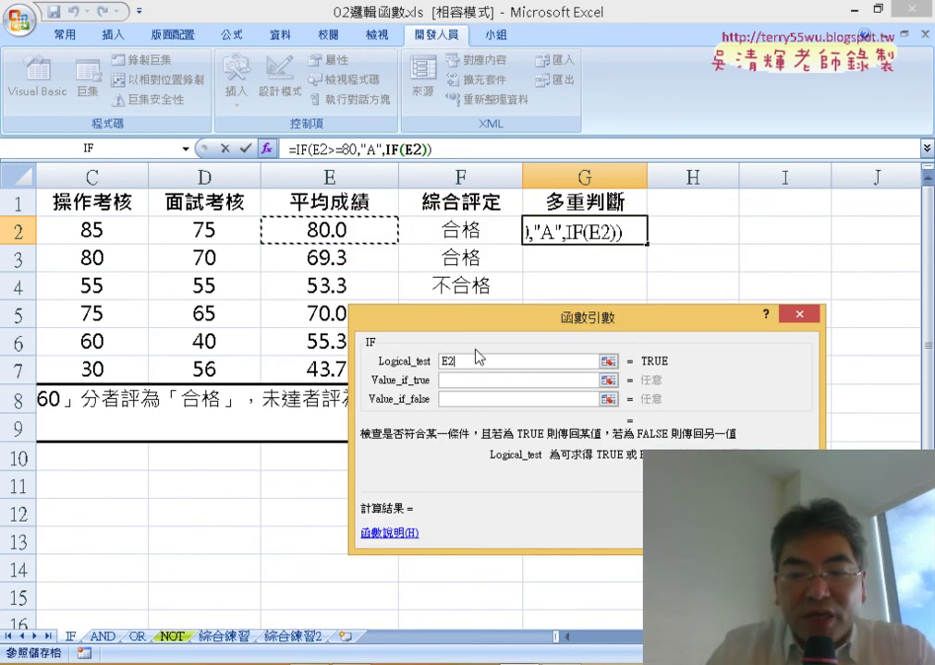
text(>=7)
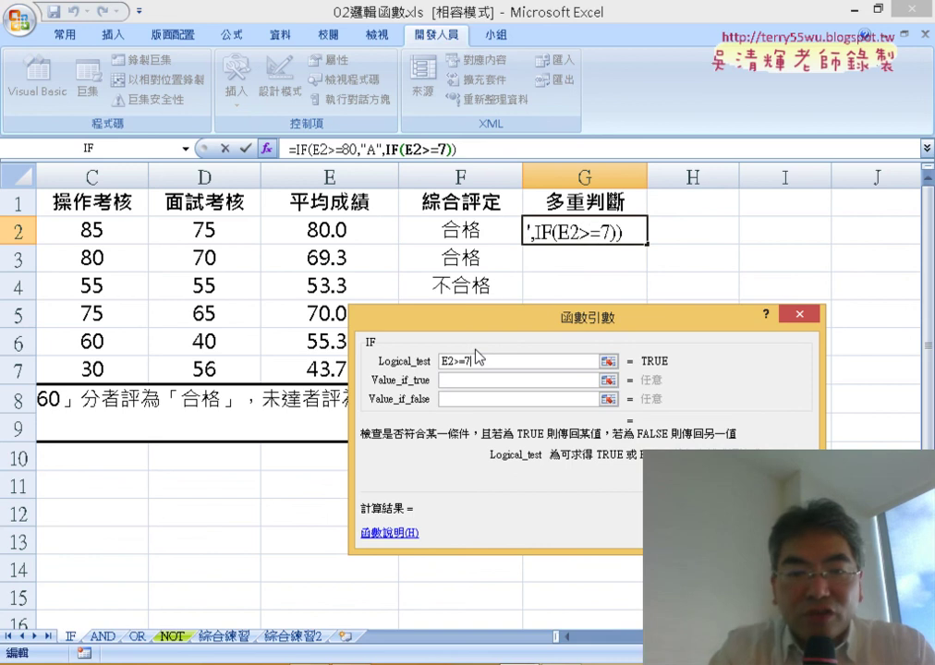
text(0)
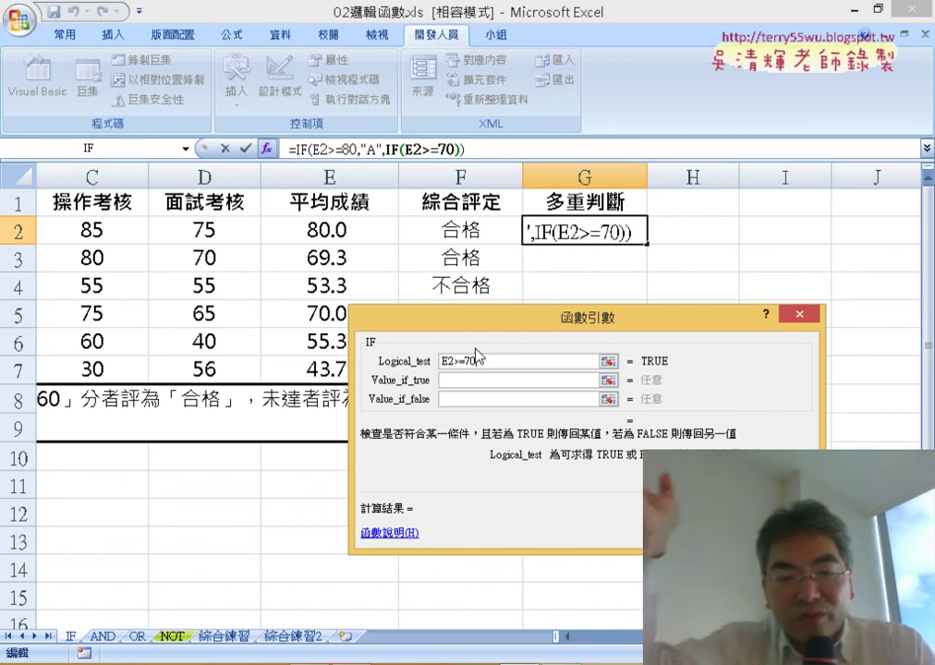
key(Tab)
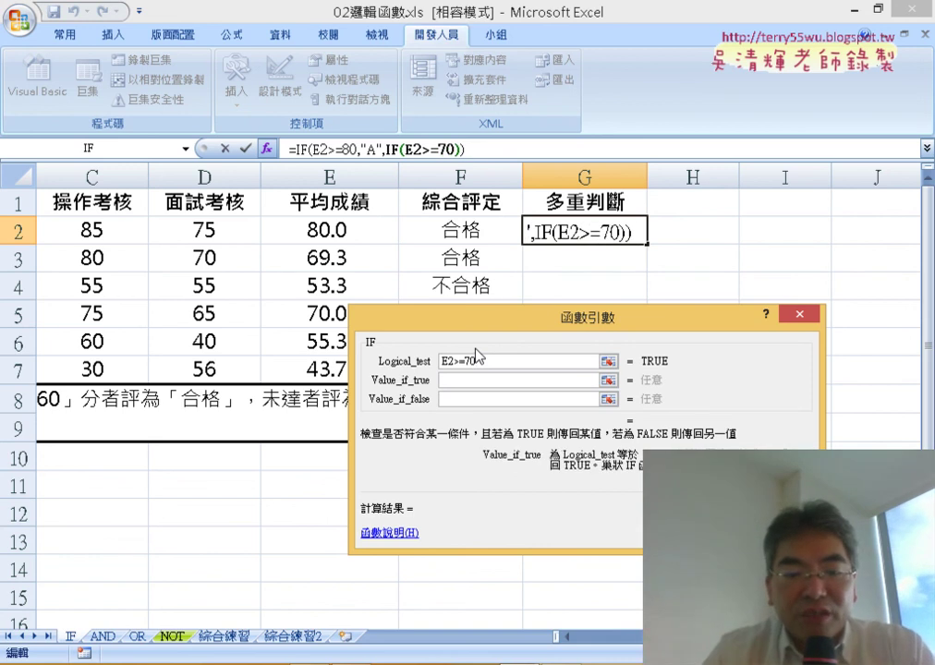
text(B)
key(Tab)
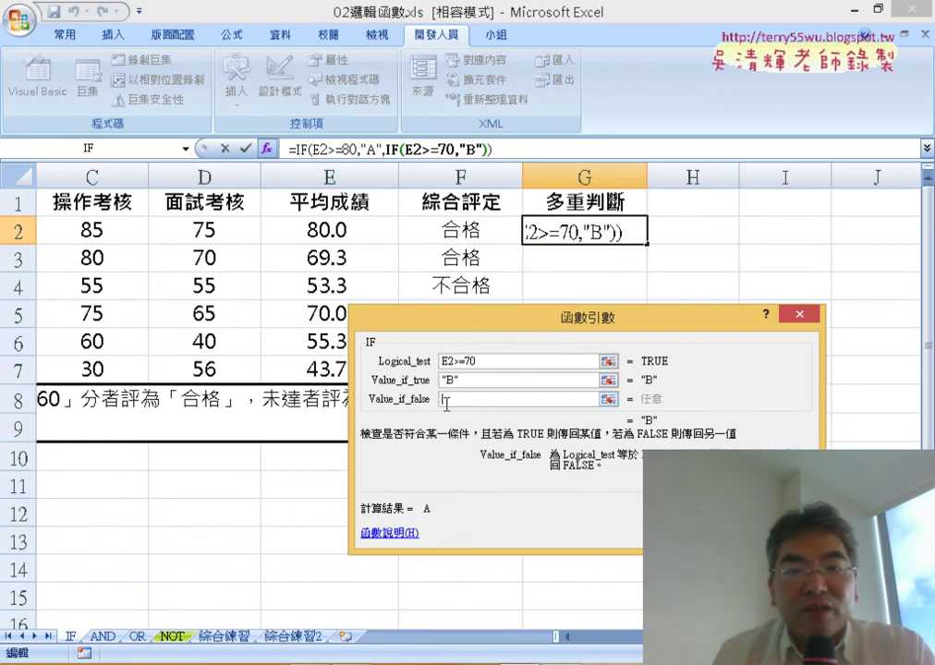
click(185, 148)
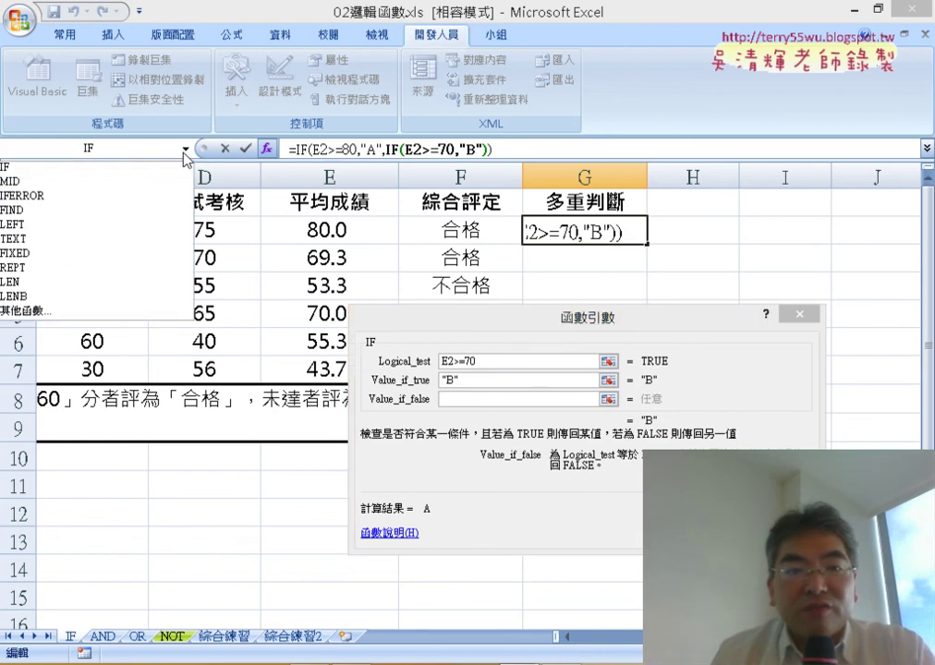
click(134, 169)
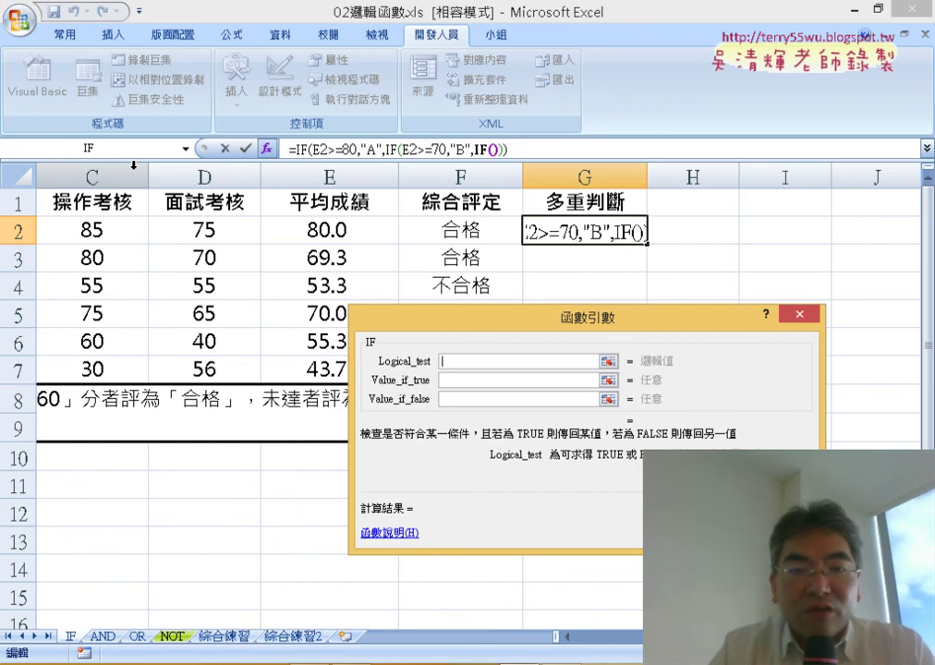
- Finish the innermost IF with test E2>=60, returning "C" if true and "D" otherwise, and confirm
click(337, 236)
text(>=)
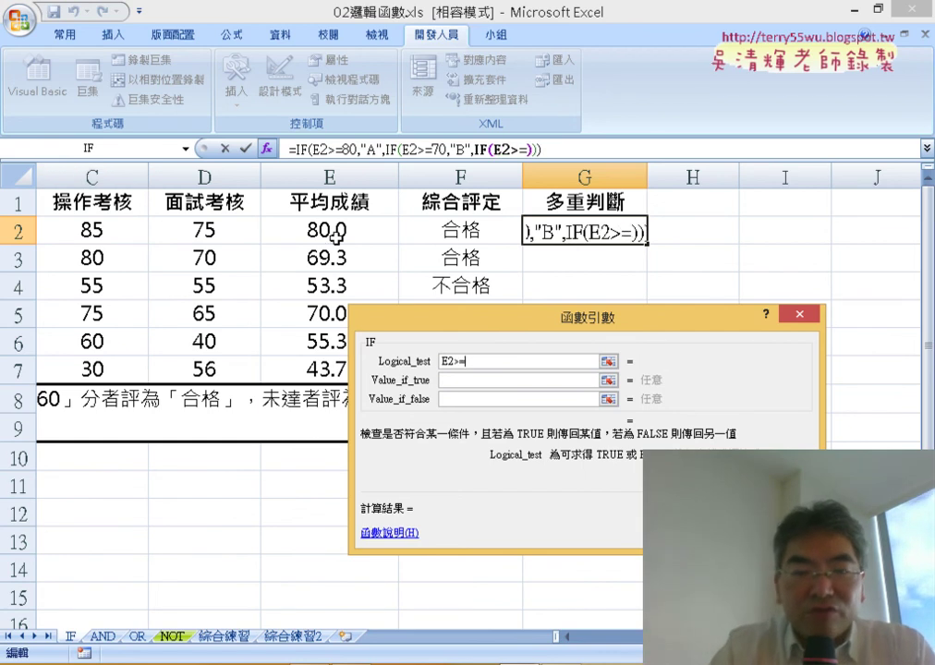
text(6)
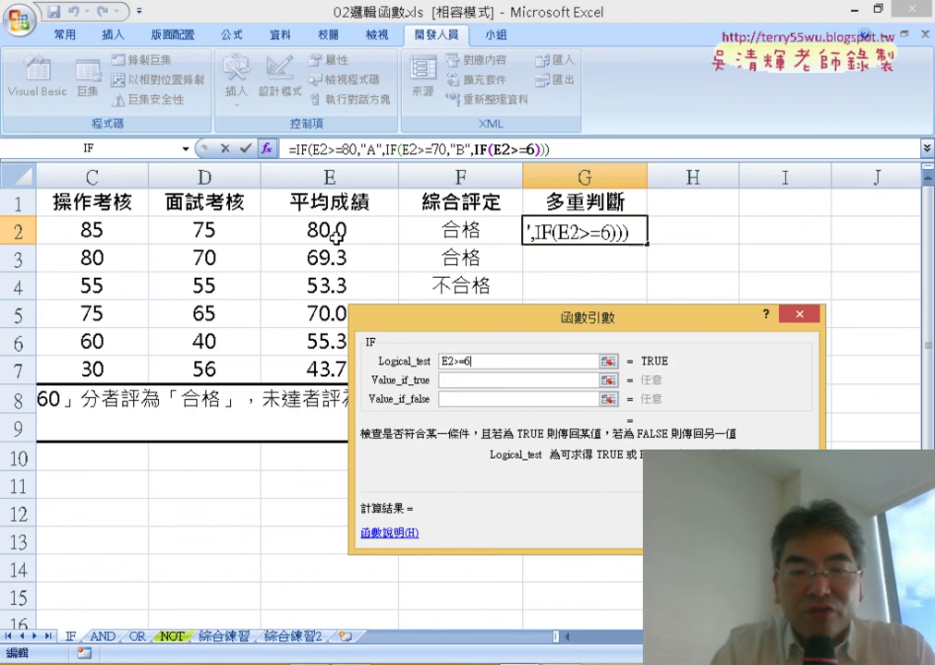
text(0)
key(Tab)
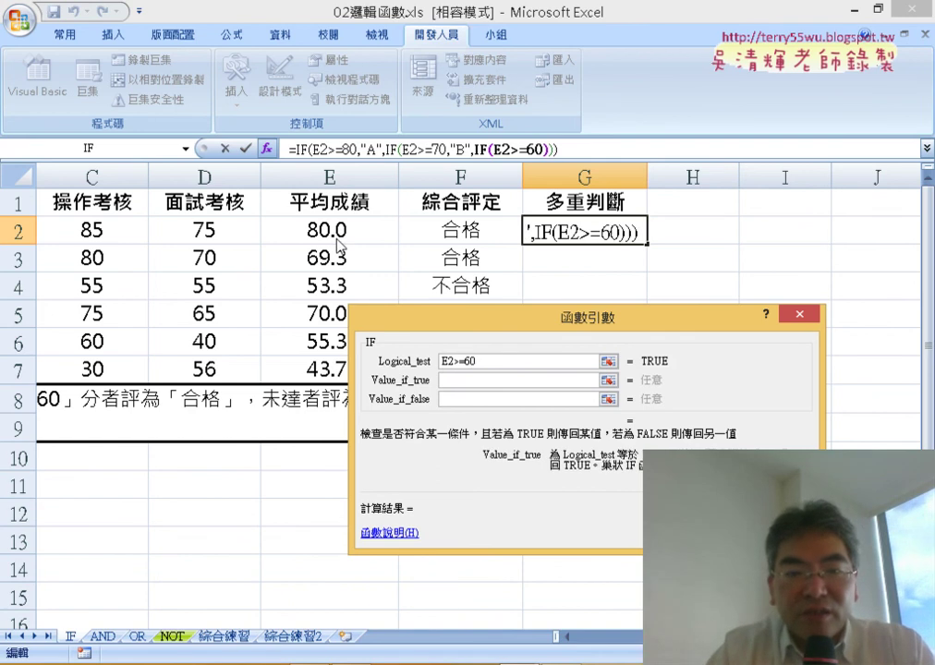
text(C)
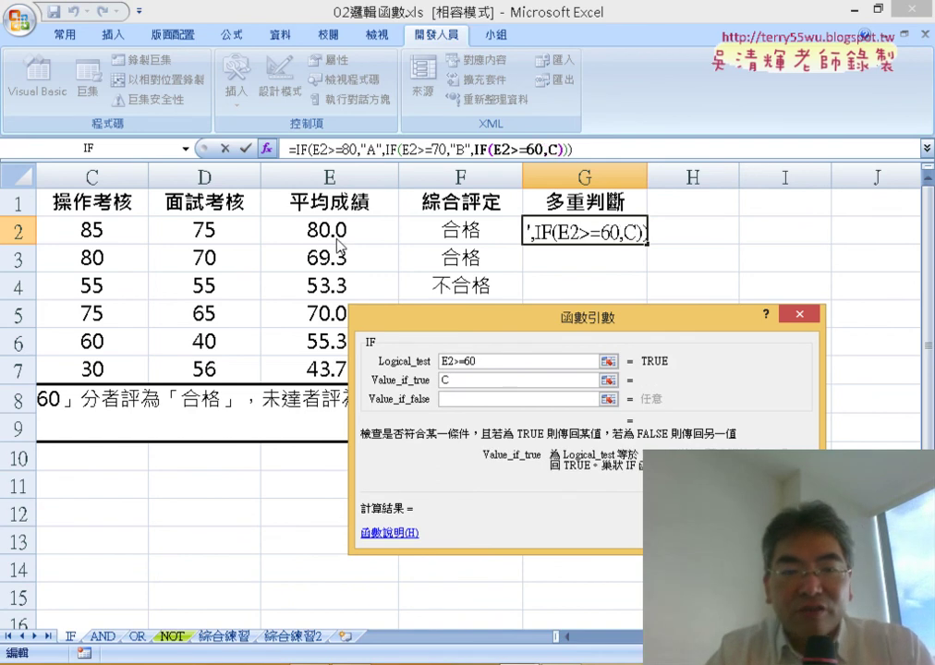
key(Tab)
text(D)
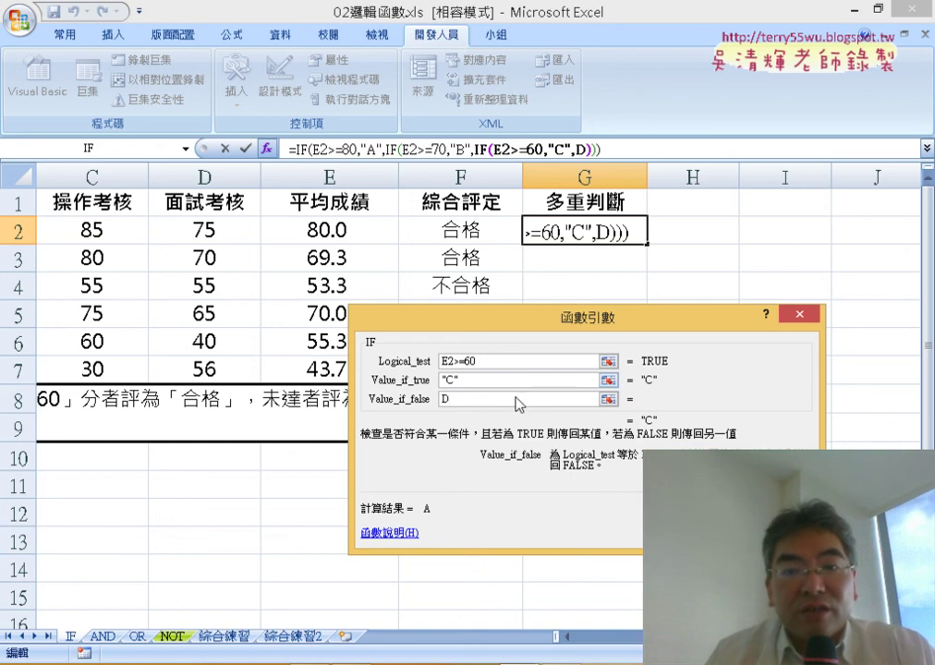
key(Return)
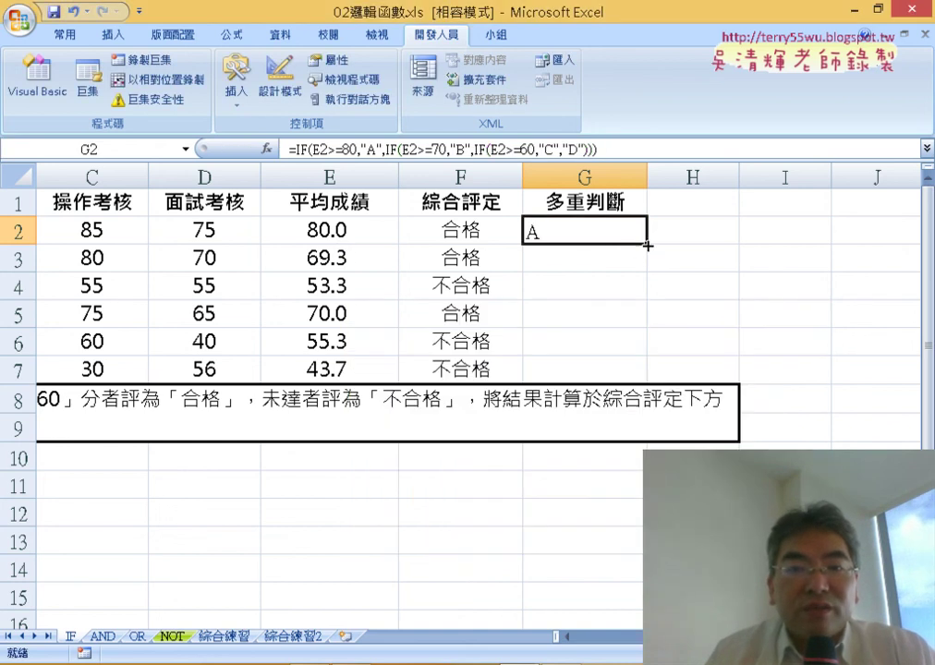
- Fill the nested IF grade formula from G2 down to G7 (A, C, D, B, D, D) and review it
drag(648, 246, 643, 370)
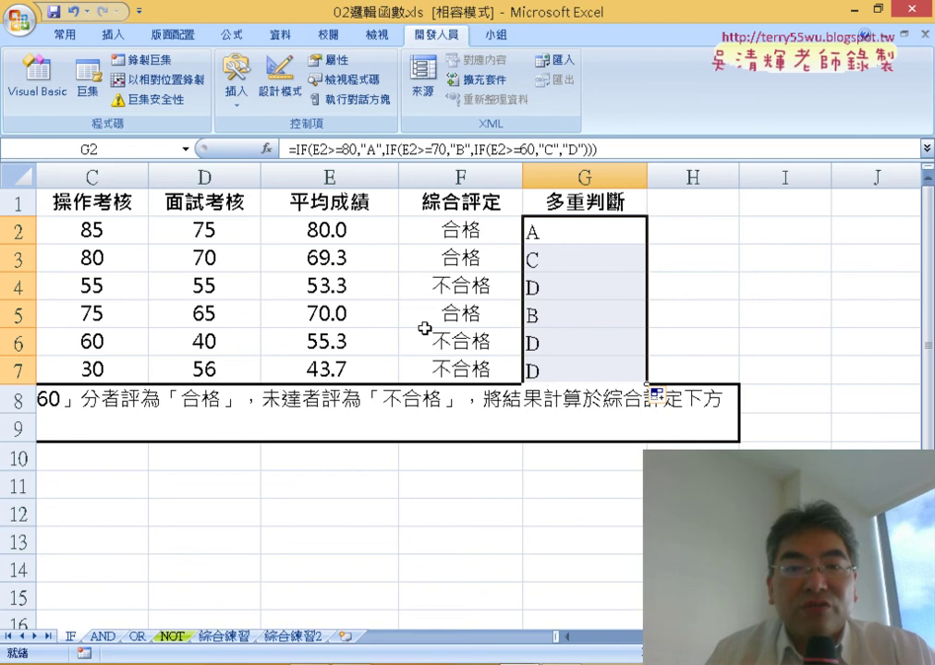
drag(569, 238, 576, 368)
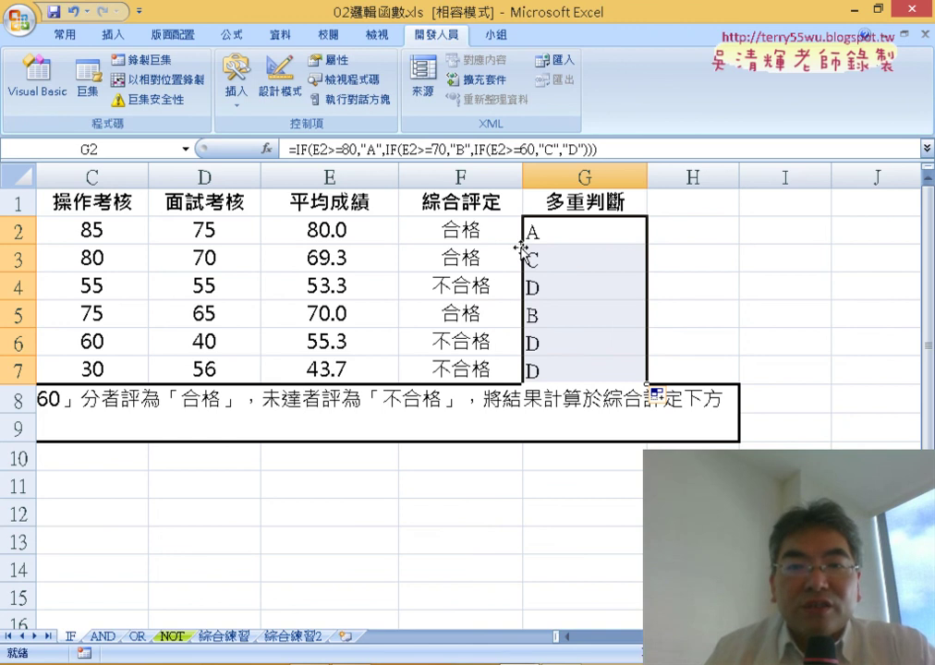
click(649, 145)
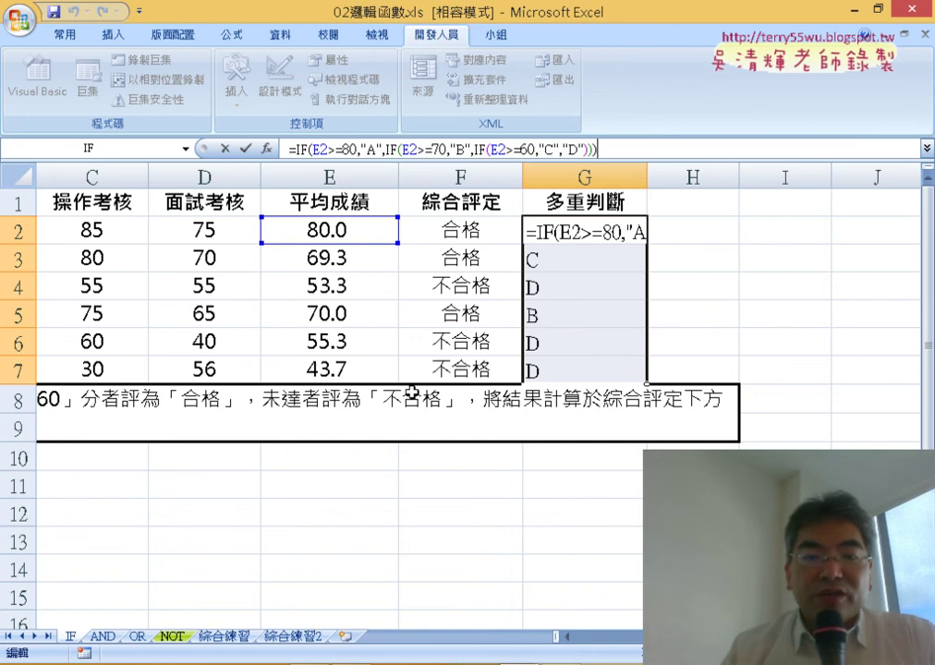
click(103, 637)
- Switch to the AND sheet and scroll back to the top of the data
click(136, 638)
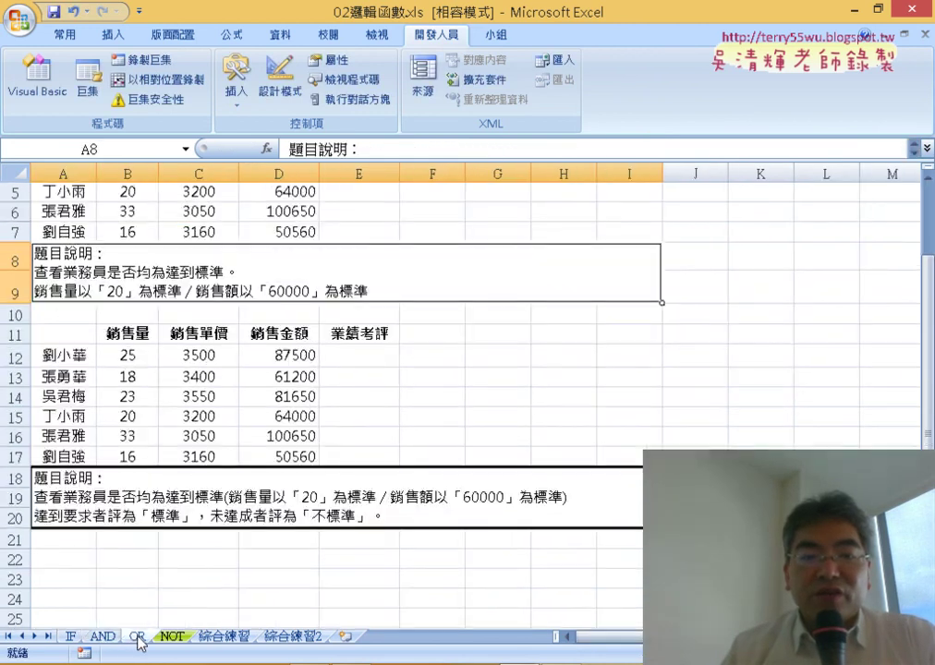
click(108, 640)
click(138, 637)
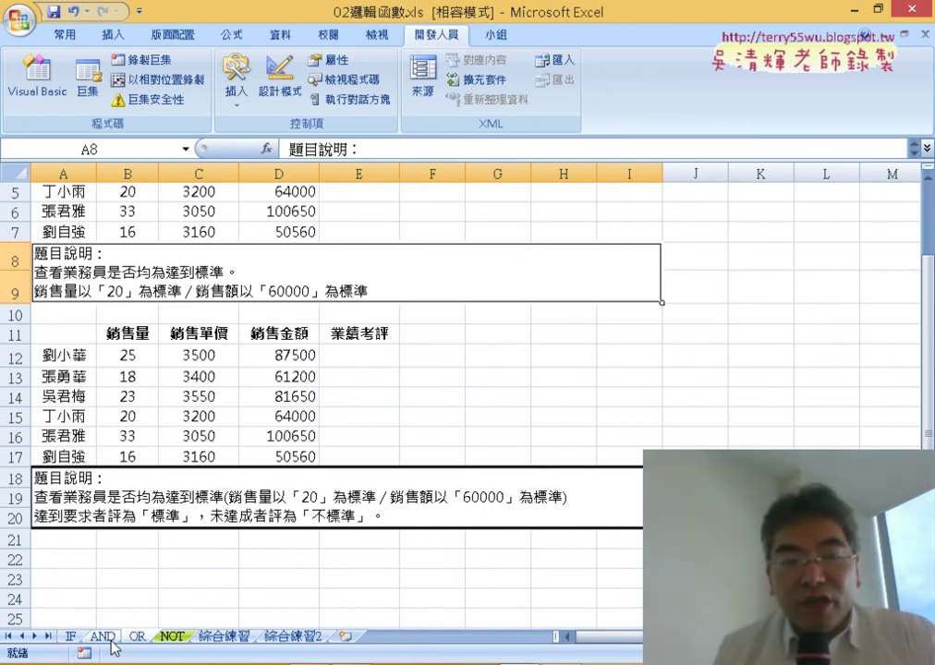
click(108, 640)
scroll(218, 382, up, 2)
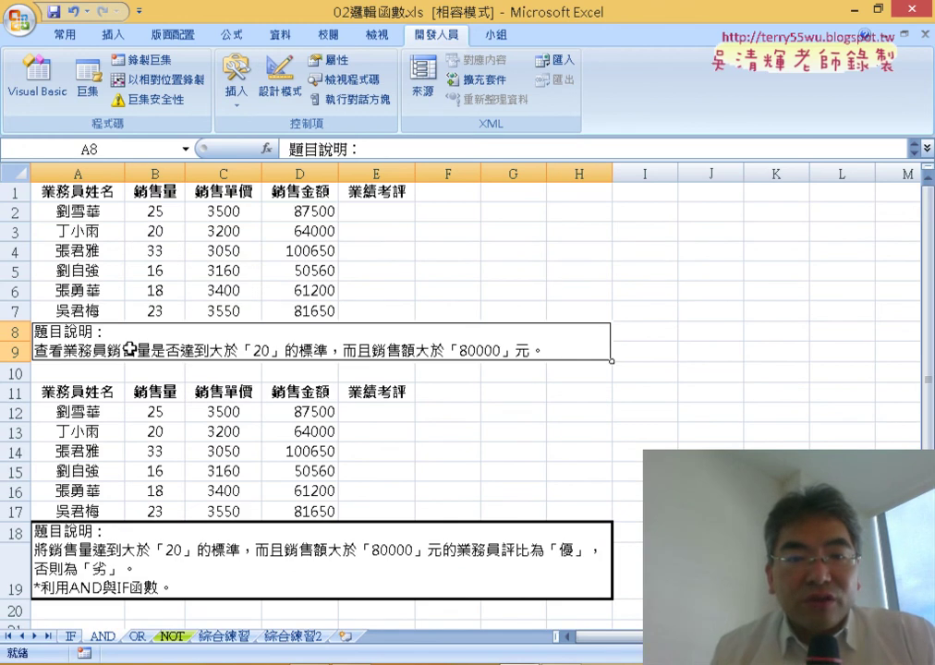
- Point out the 銷售量 and 銷售金額 columns, then start an inserted function in E2
click(155, 172)
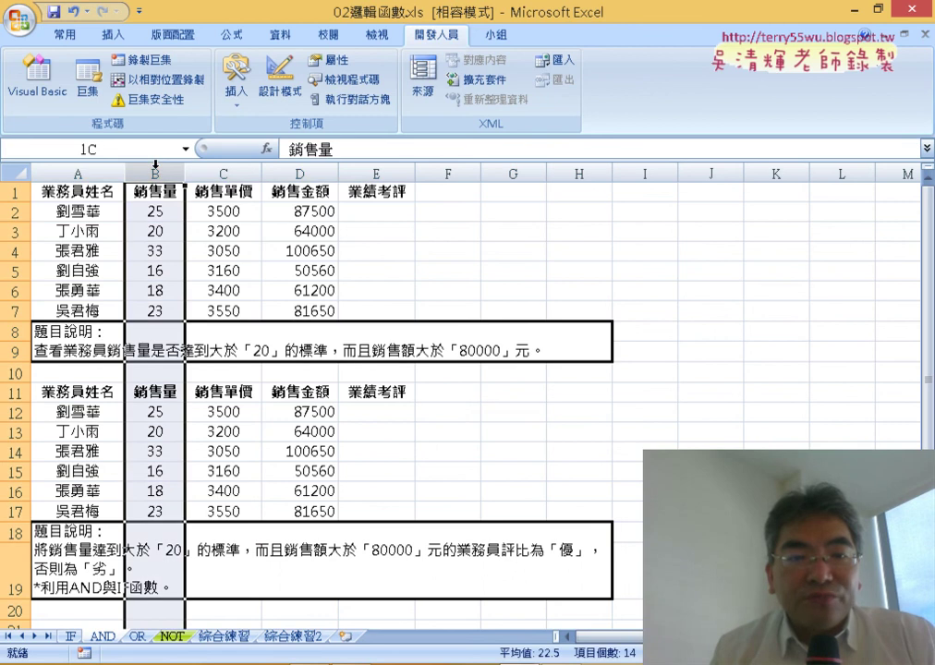
click(319, 173)
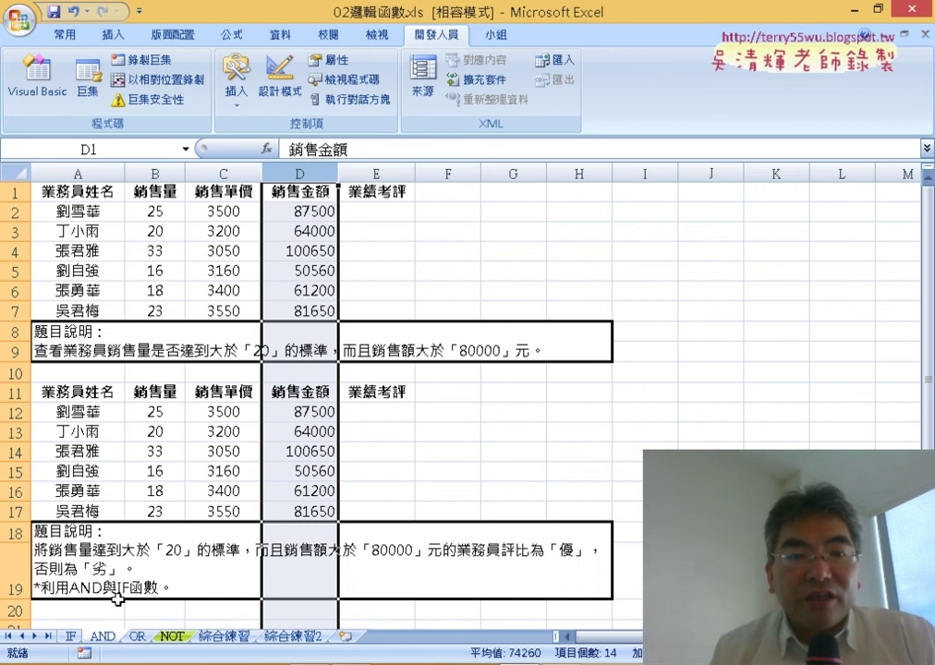
click(379, 213)
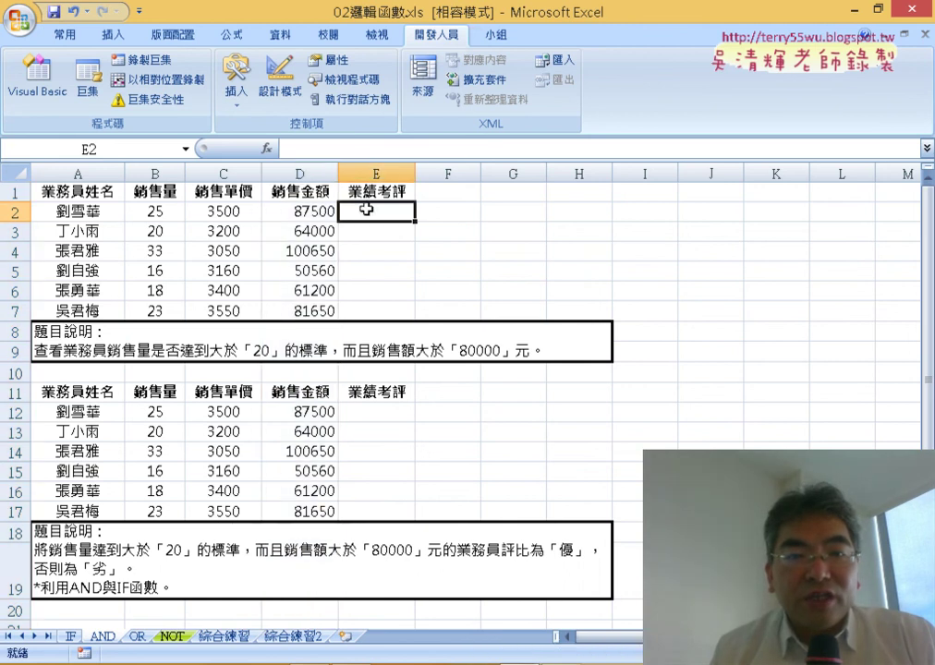
click(269, 149)
- Choose IF for E2 and set its logical test to and(B2>20,D2>80000)
drag(551, 296, 668, 22)
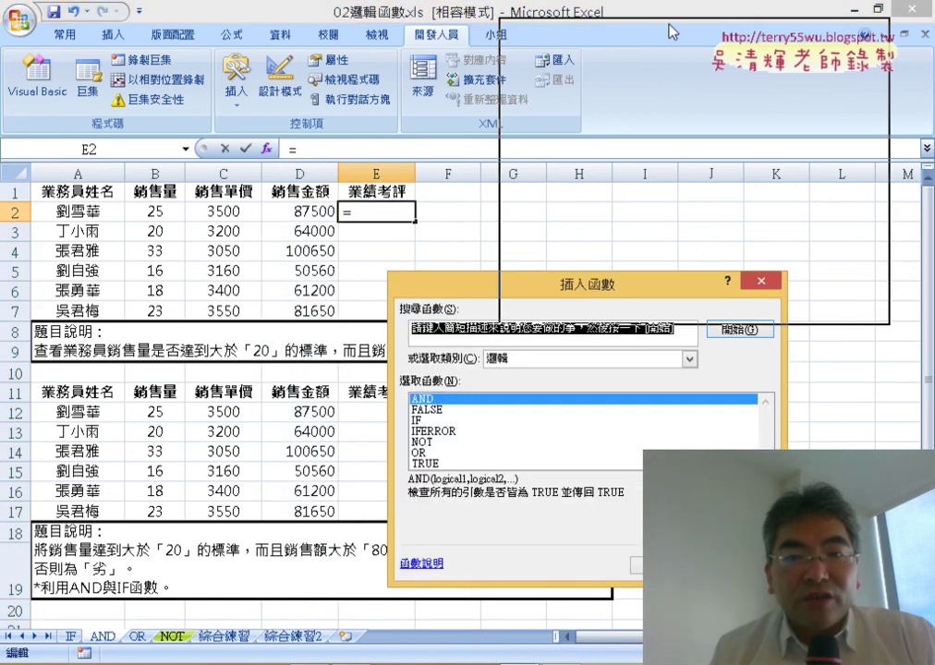
double_click(536, 145)
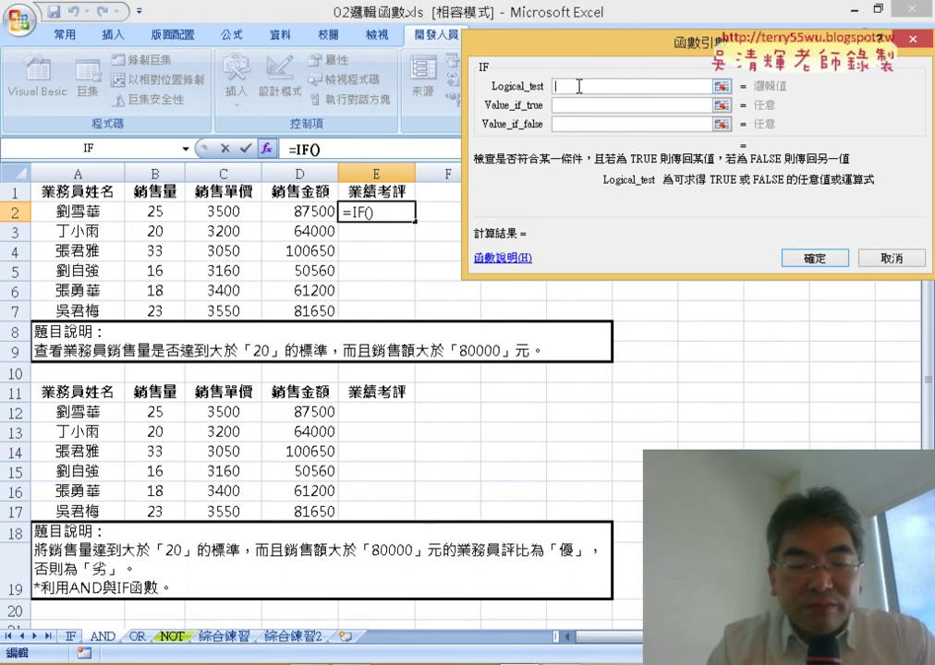
text(and)
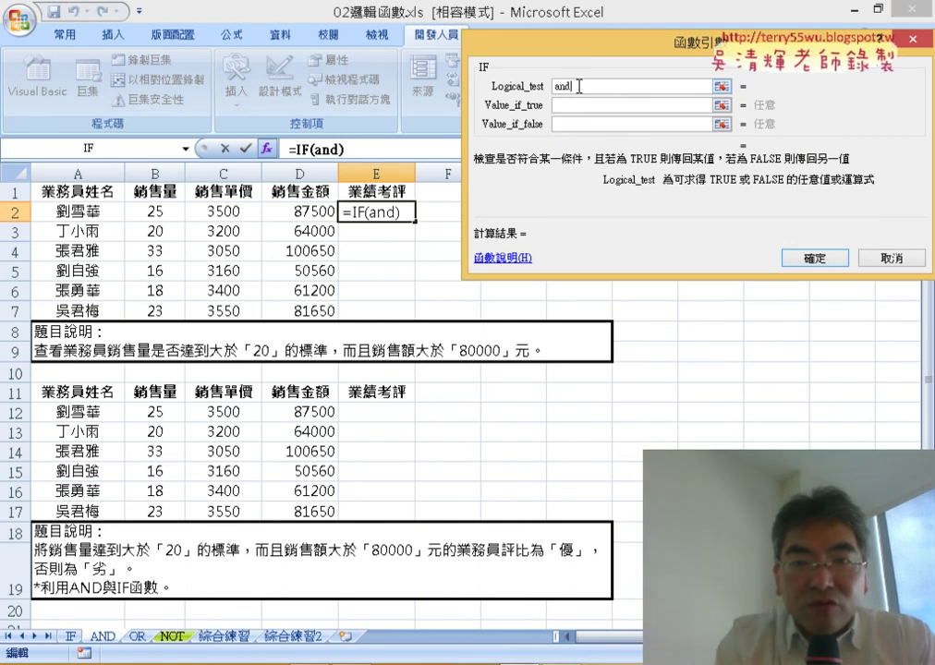
text(())
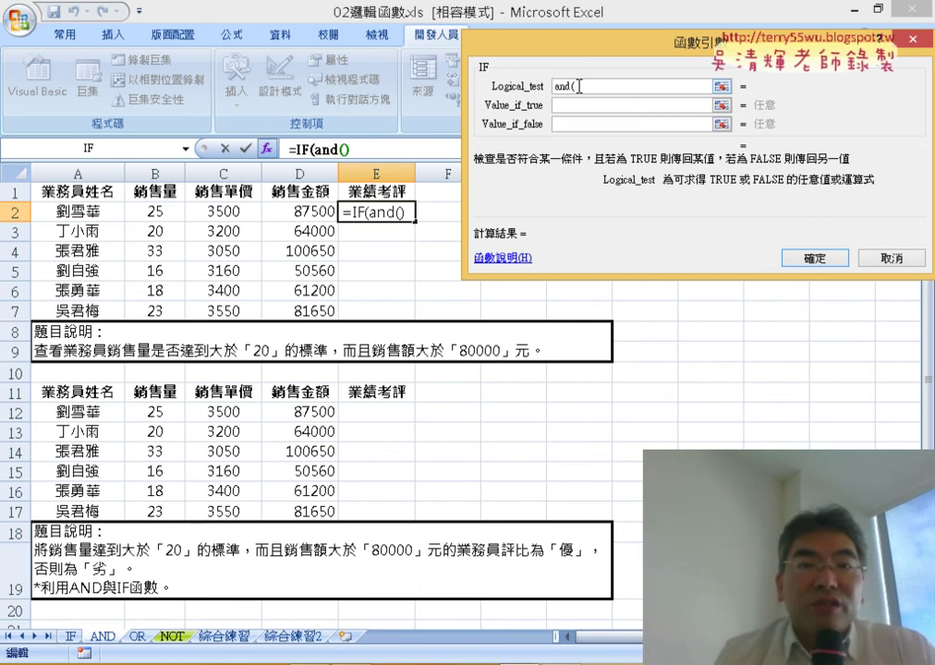
click(150, 213)
text(>)
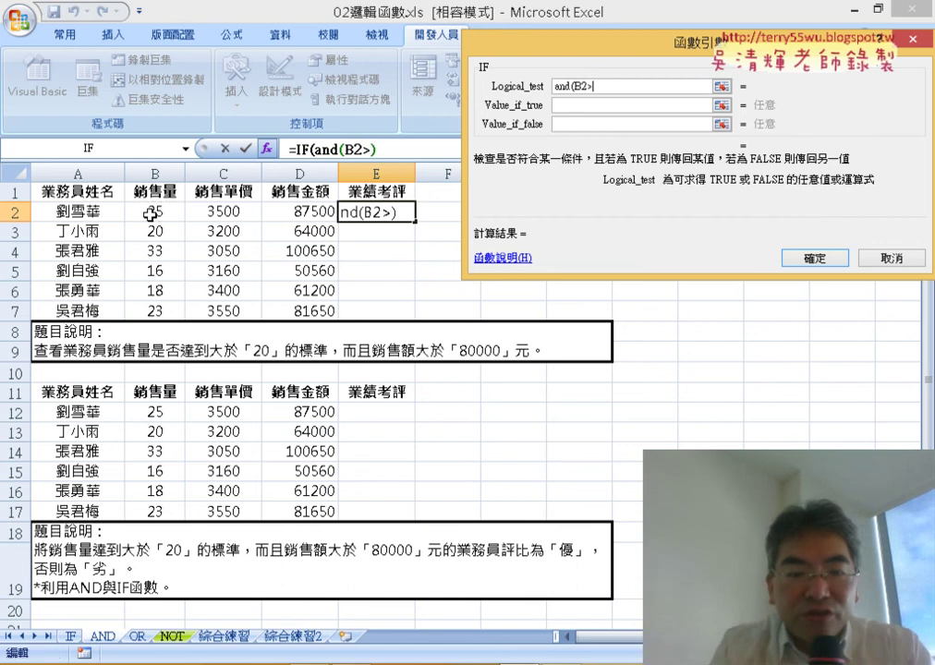
text(20,)
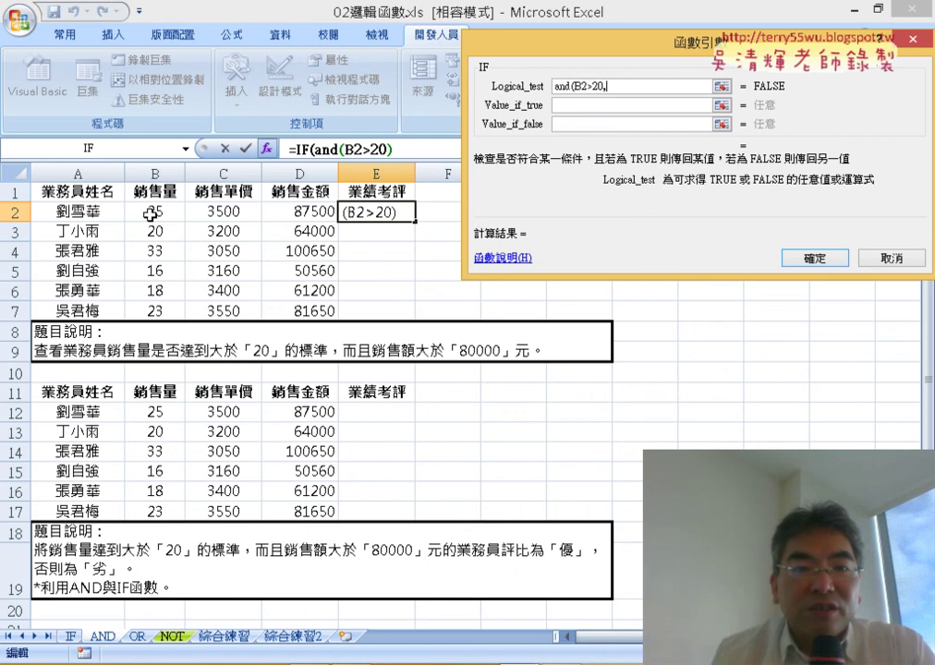
click(317, 211)
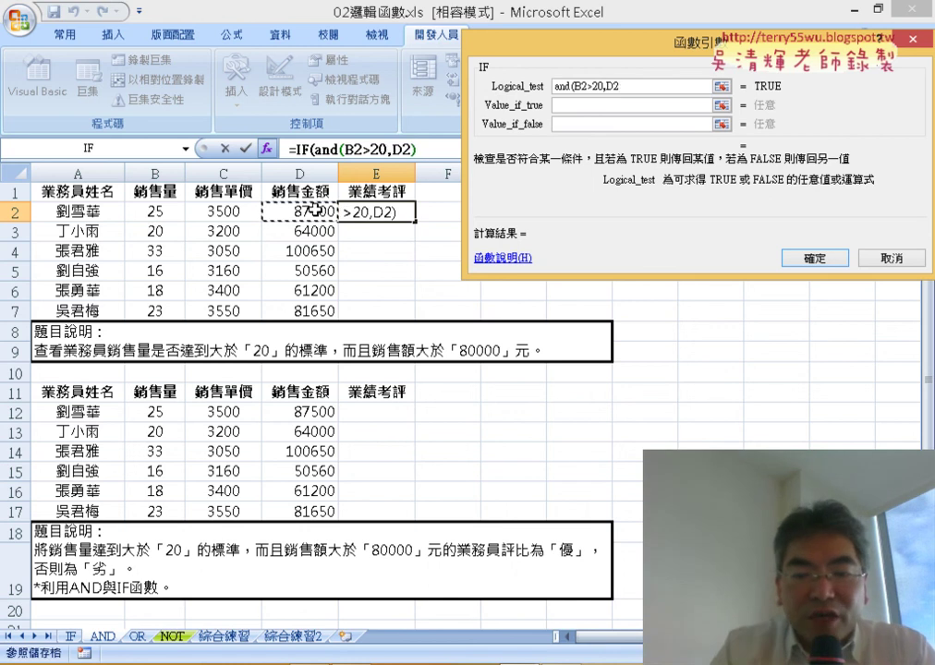
text(>8)
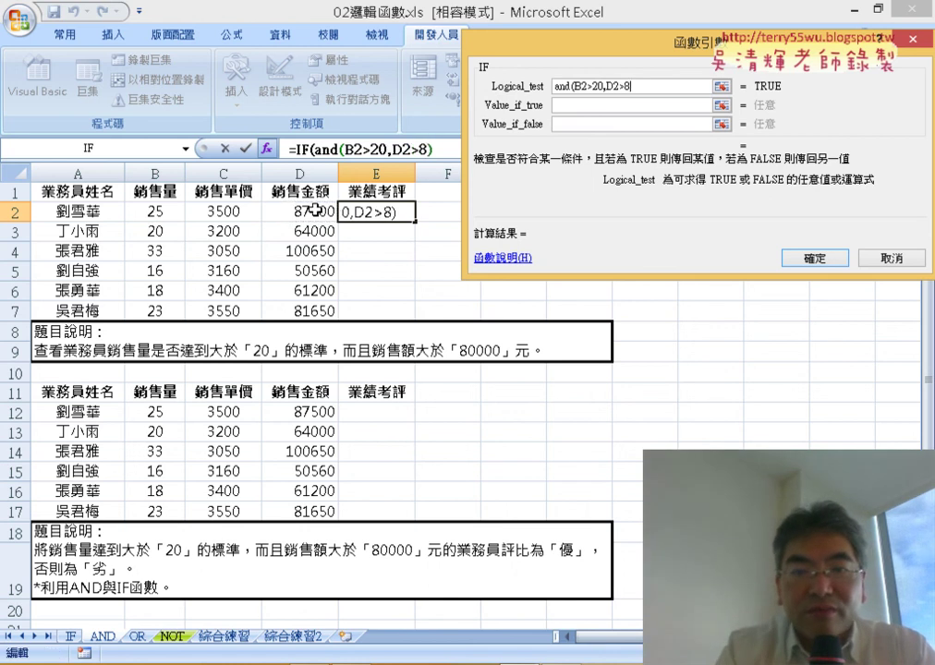
text(0000)
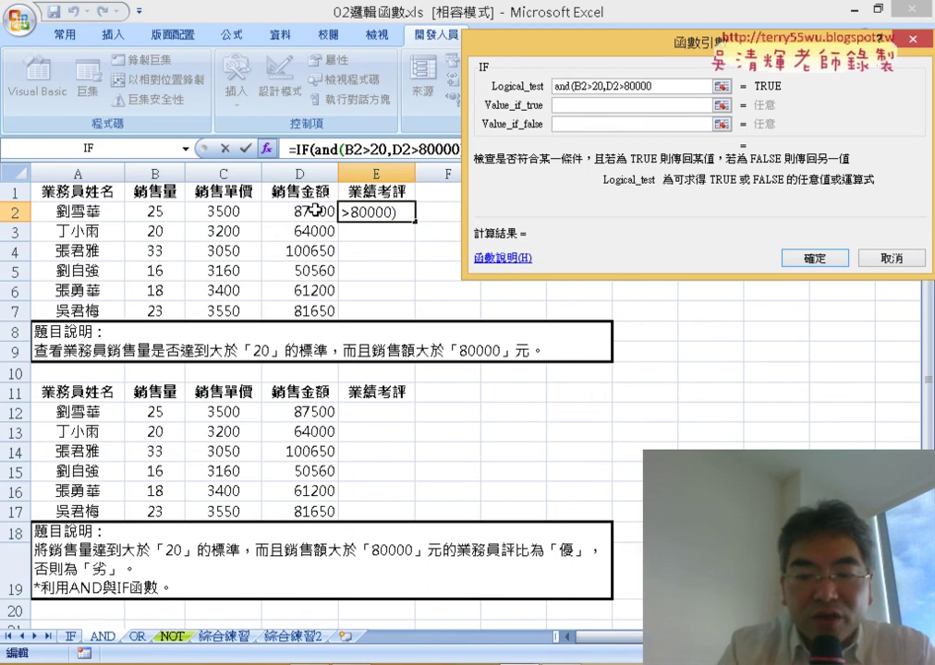
text())
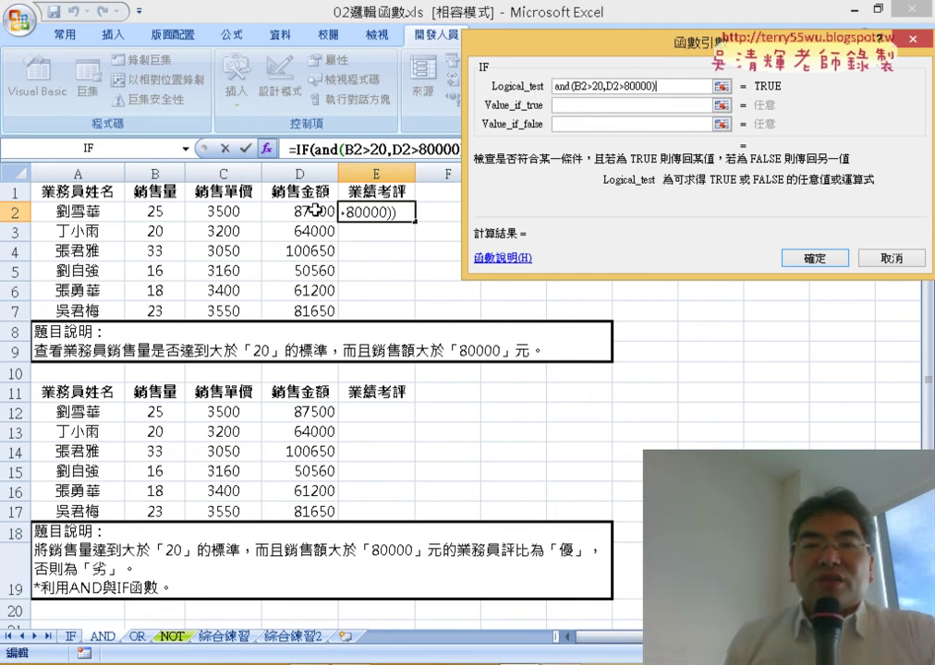
- Enter 優 as the IF result when the AND test is true
click(611, 105)
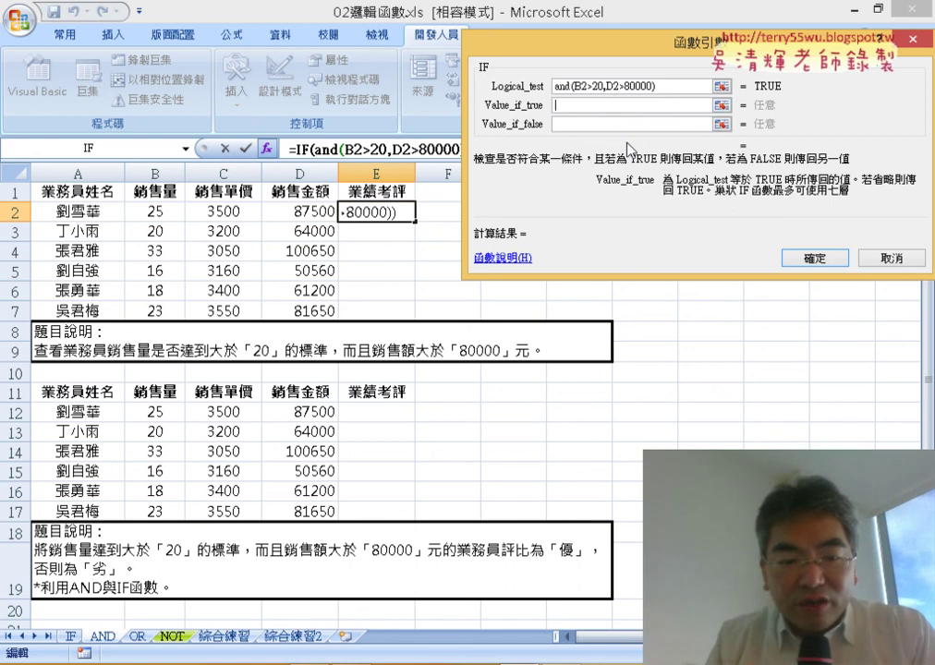
text(xy)
key(BackSpace)
key(BackSpace)
text(e)
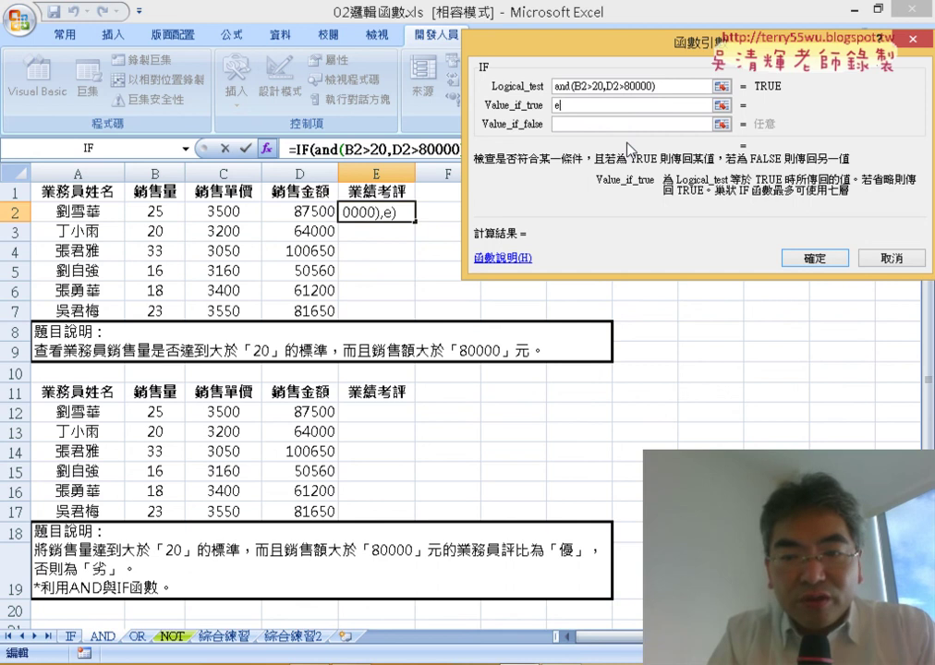
key(BackSpace)
text(優)
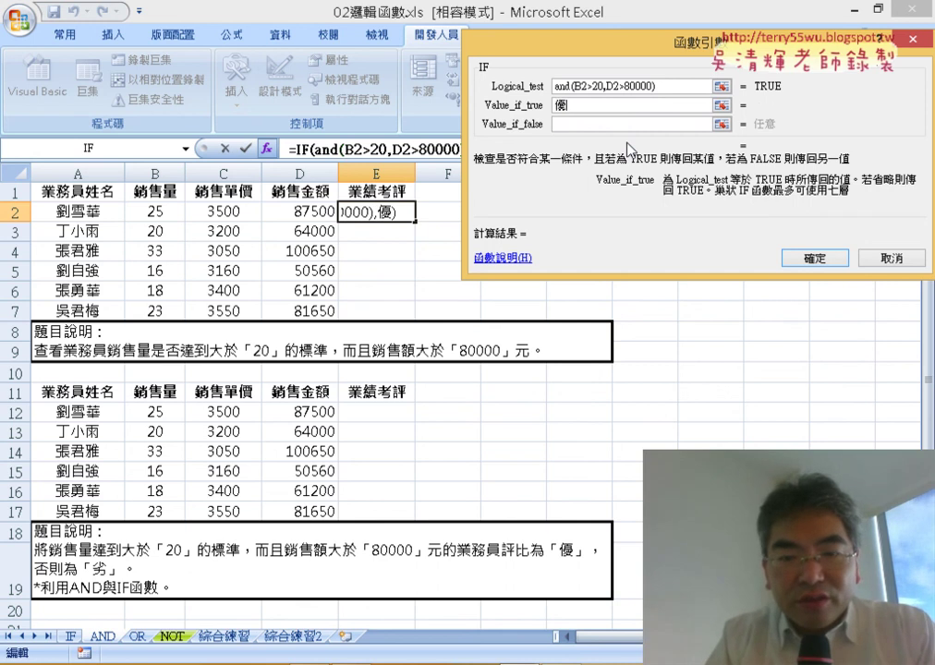
key(Tab)
- Enter 劣 as the false result, then highlight the AND condition to explain it
text(列)
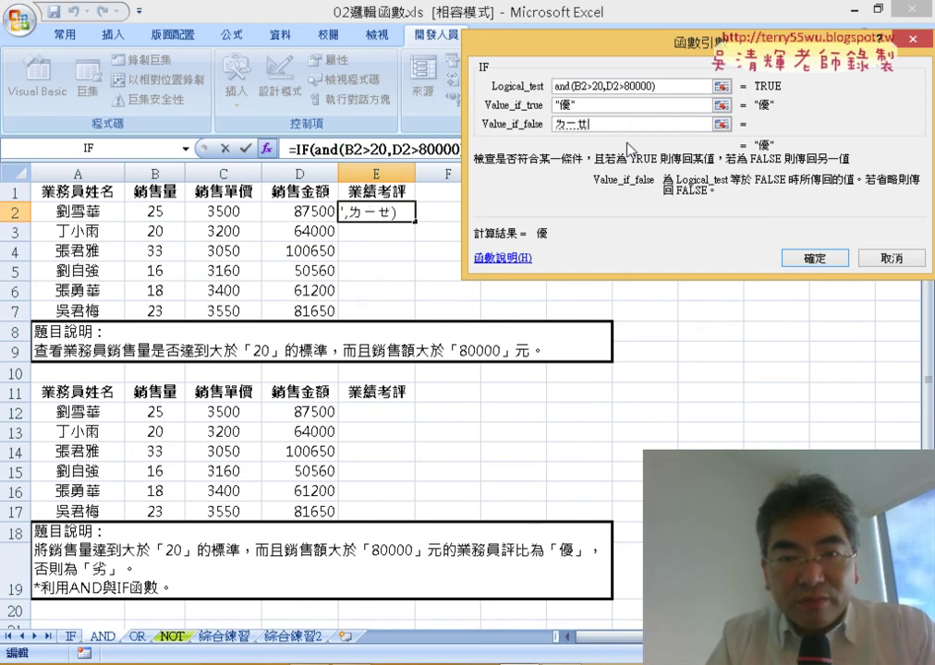
key(BackSpace)
text(xu,)
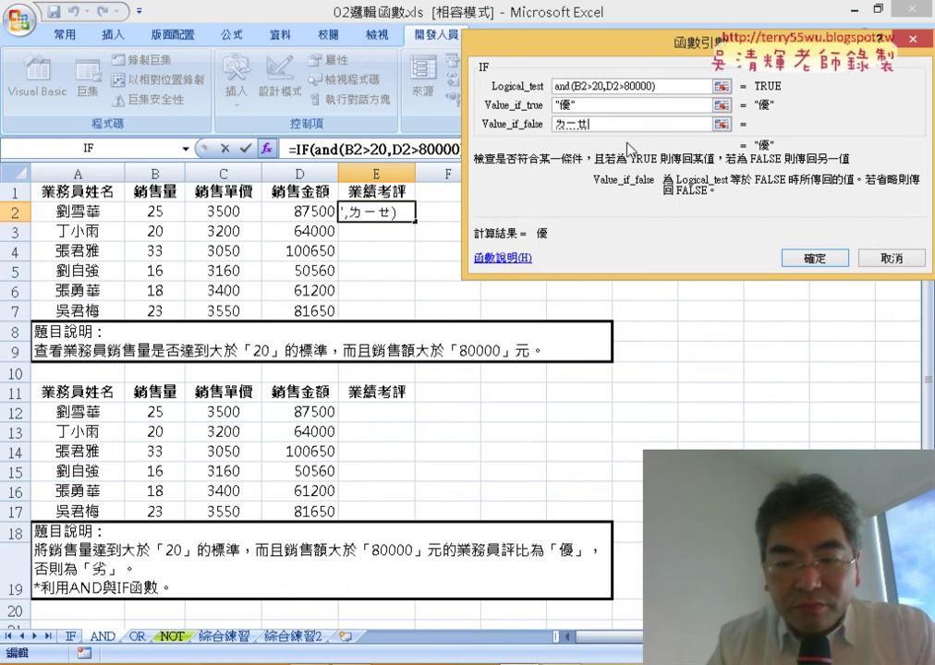
text(4)
key(Down)
key(Down)
key(Down)
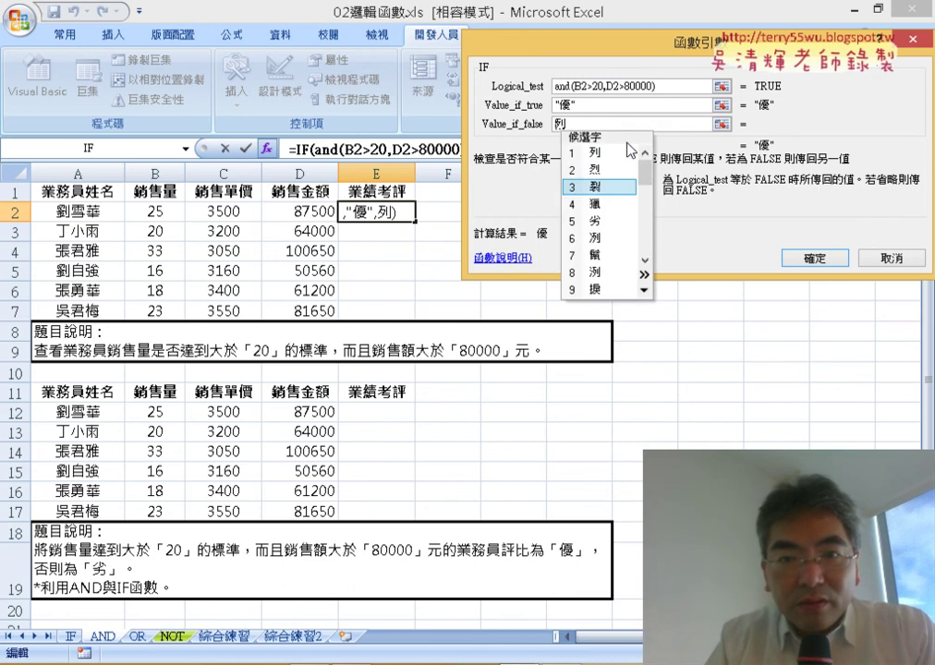
key(Down)
key(Down)
key(Return)
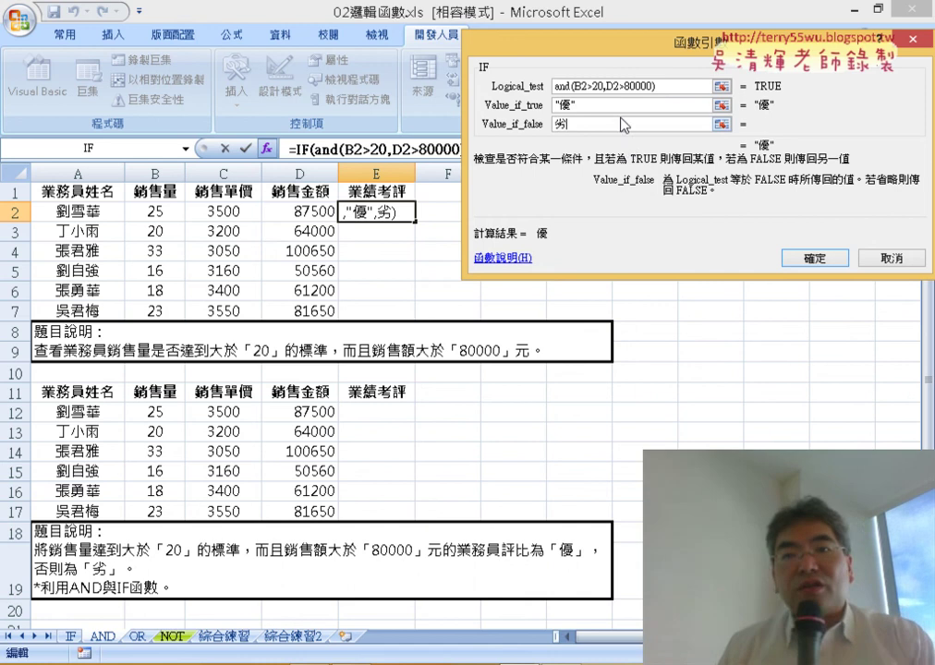
click(641, 104)
click(676, 88)
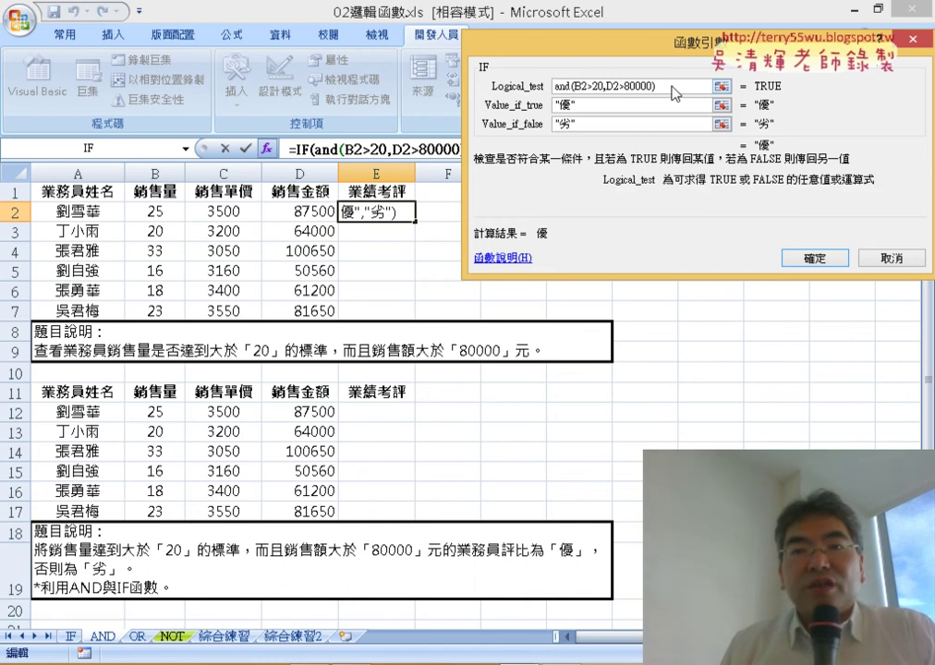
drag(655, 85, 555, 86)
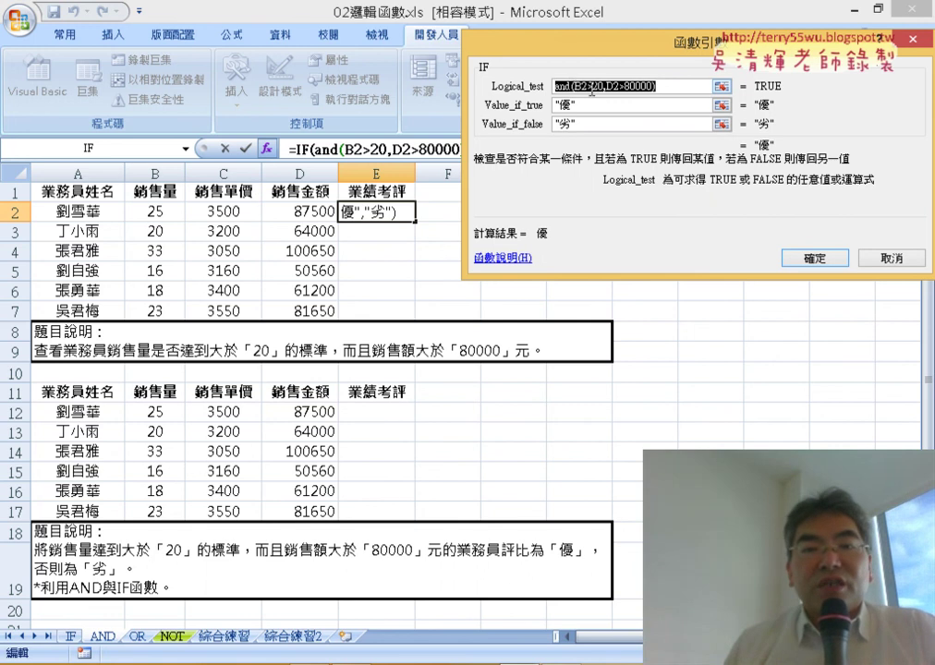
- Confirm E2's rating formula, fill it down to E7, and check rows 3, 5 and 7 against the rule
click(822, 262)
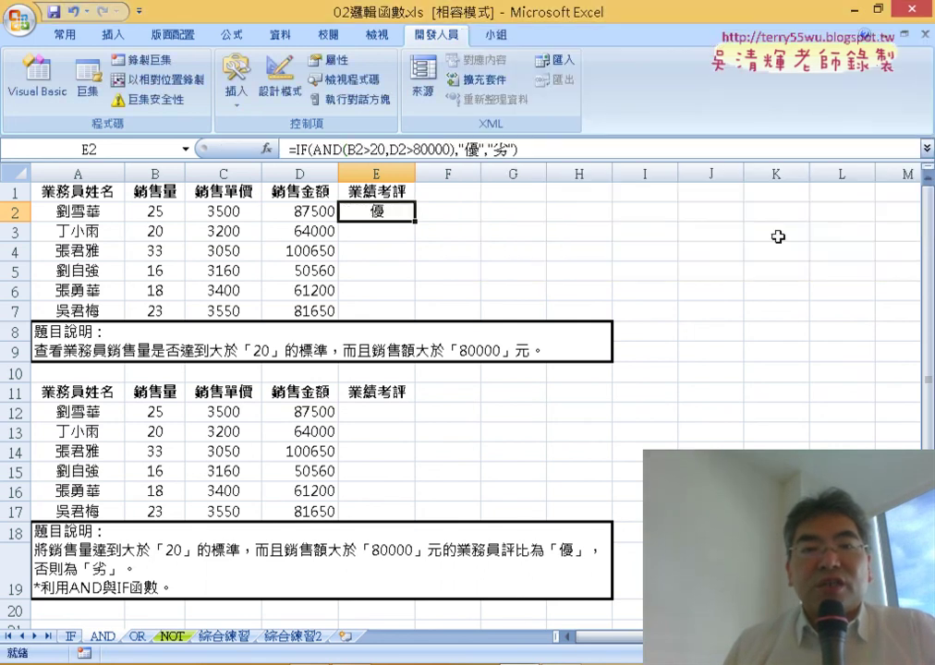
drag(416, 224, 407, 309)
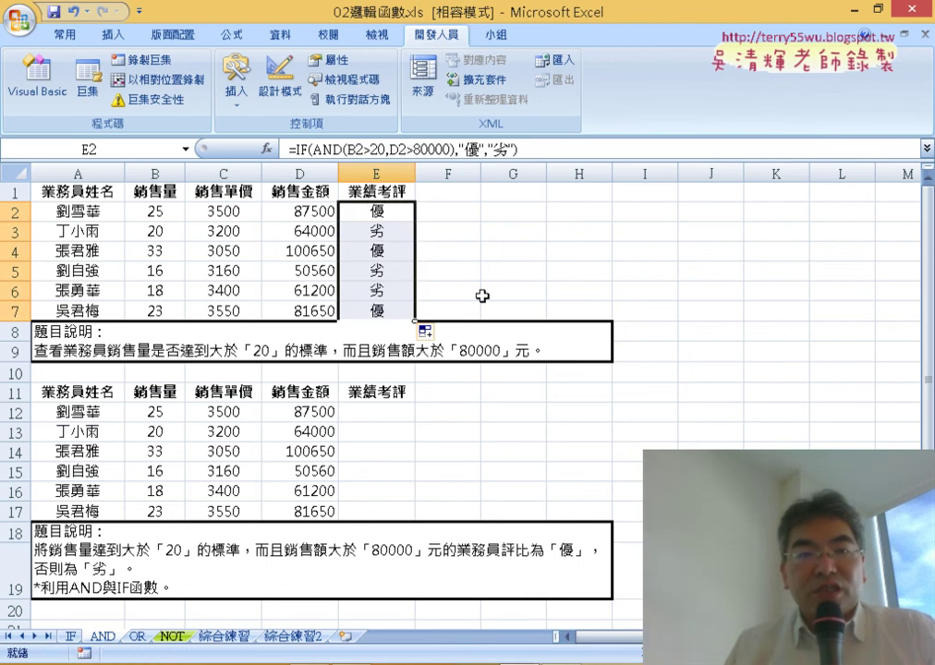
click(319, 230)
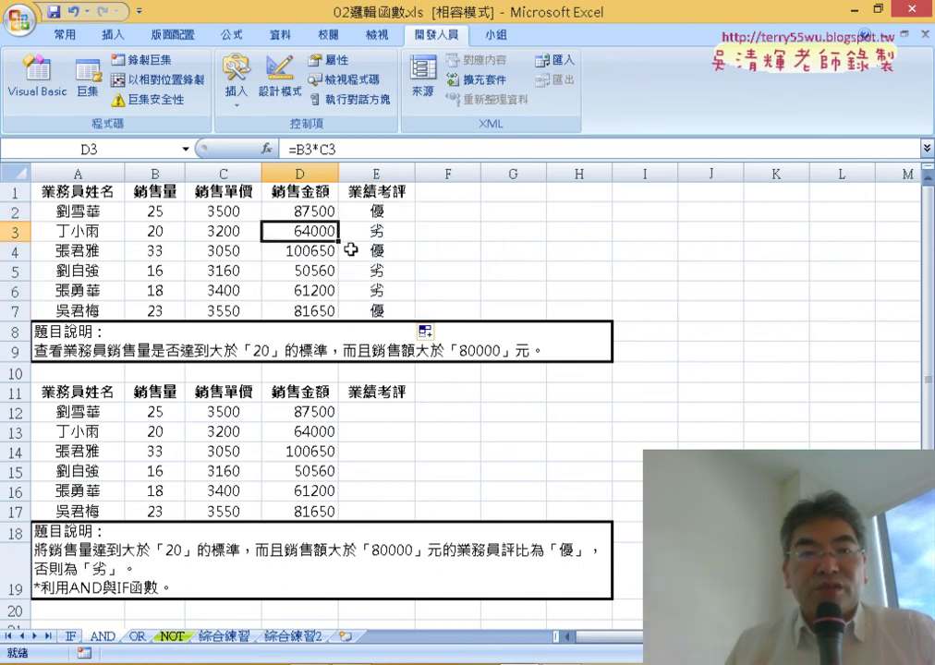
drag(313, 274, 166, 270)
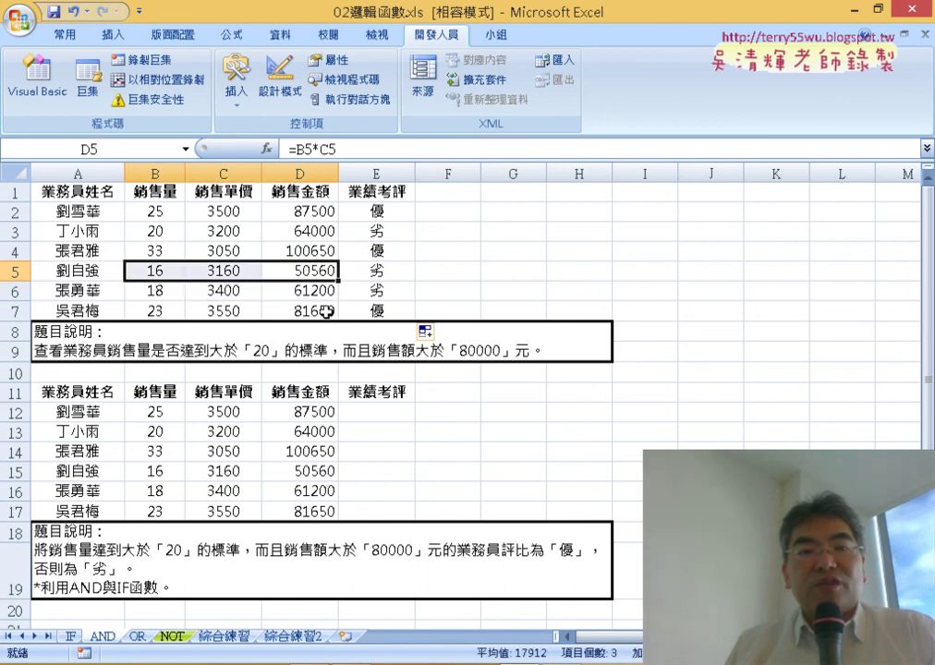
drag(326, 313, 182, 316)
drag(390, 210, 386, 309)
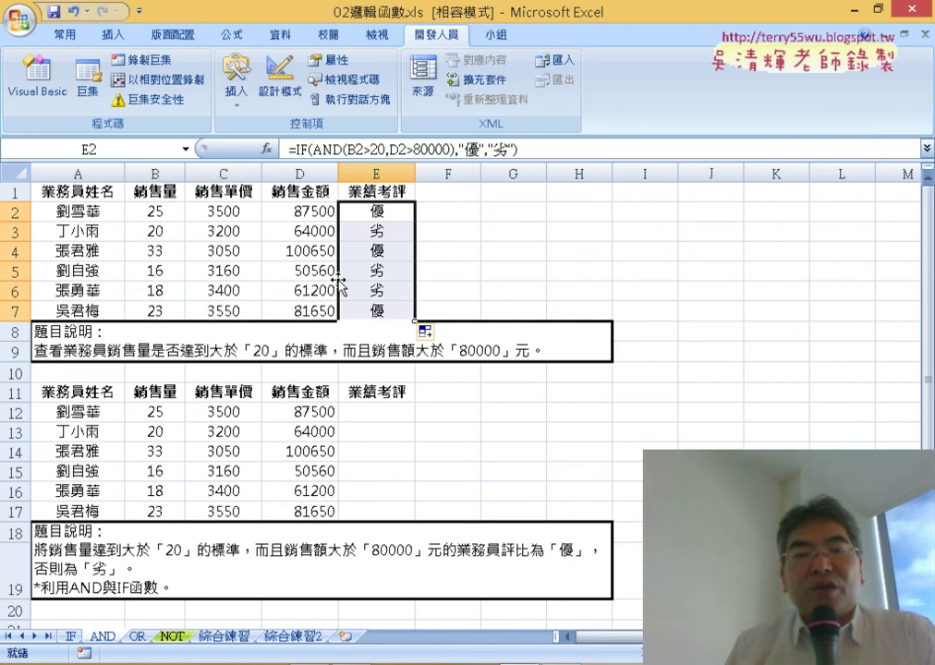
- Glance at the OR sheet, then return to the IF sheet and show G2's nested IF formula
click(137, 636)
scroll(260, 333, up, 2)
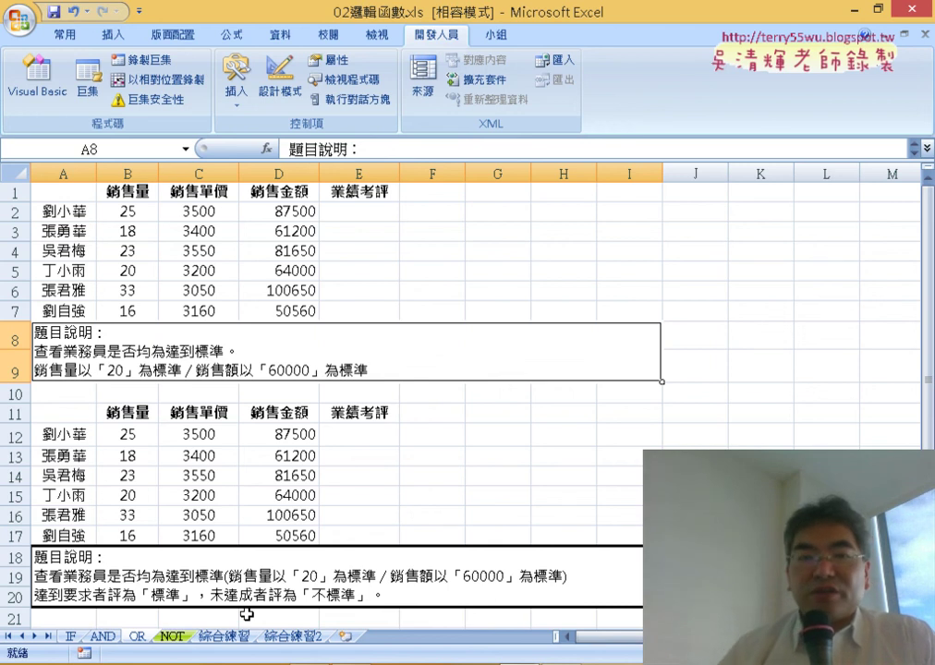
click(71, 636)
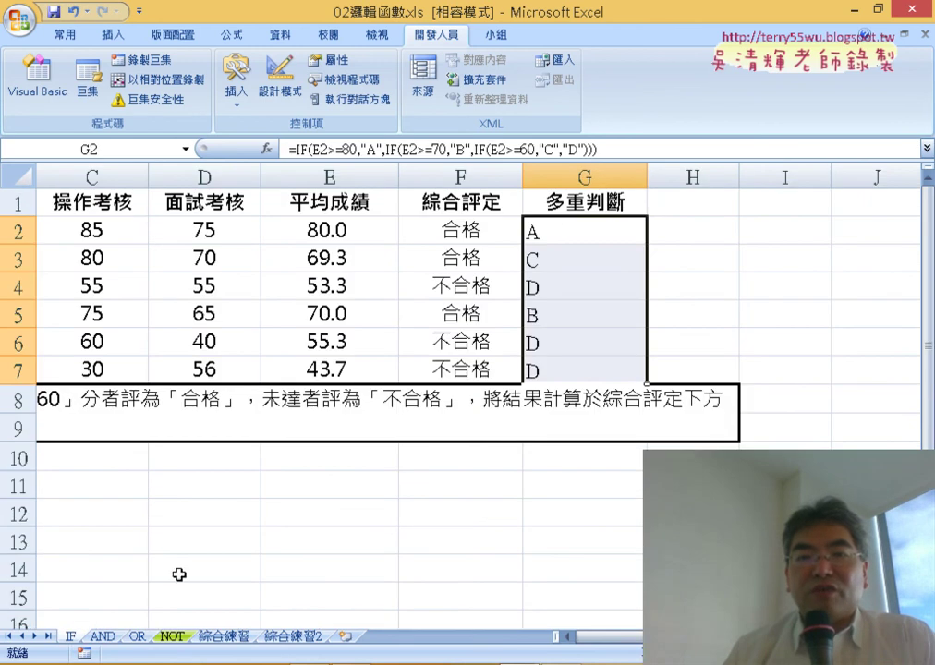
click(573, 226)
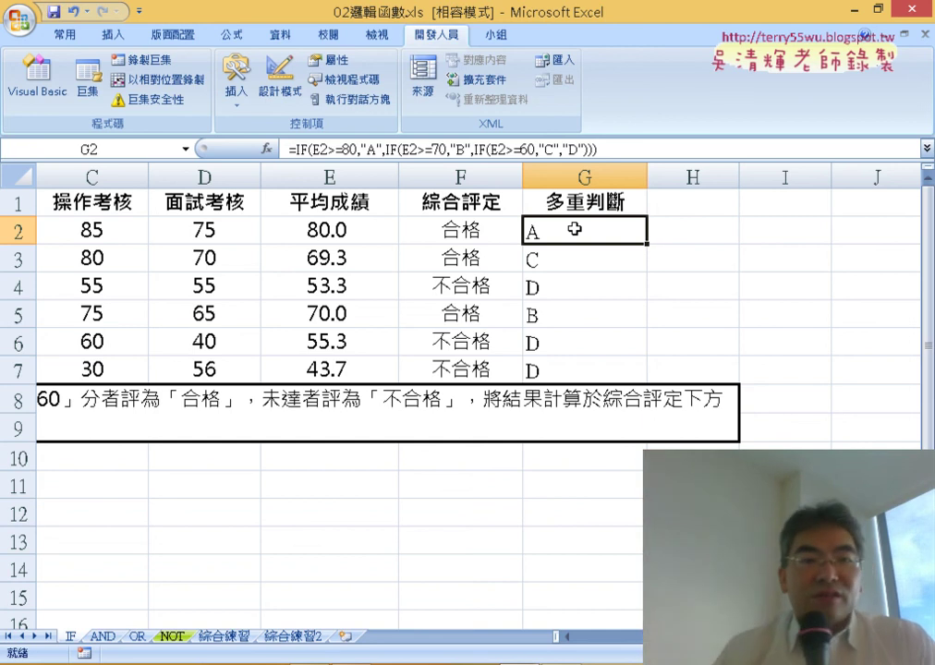
- Back on the AND sheet, reopen E2's IF(AND(B2>20,D2>80000),"優","劣") arguments and center the dialog
click(103, 638)
click(392, 210)
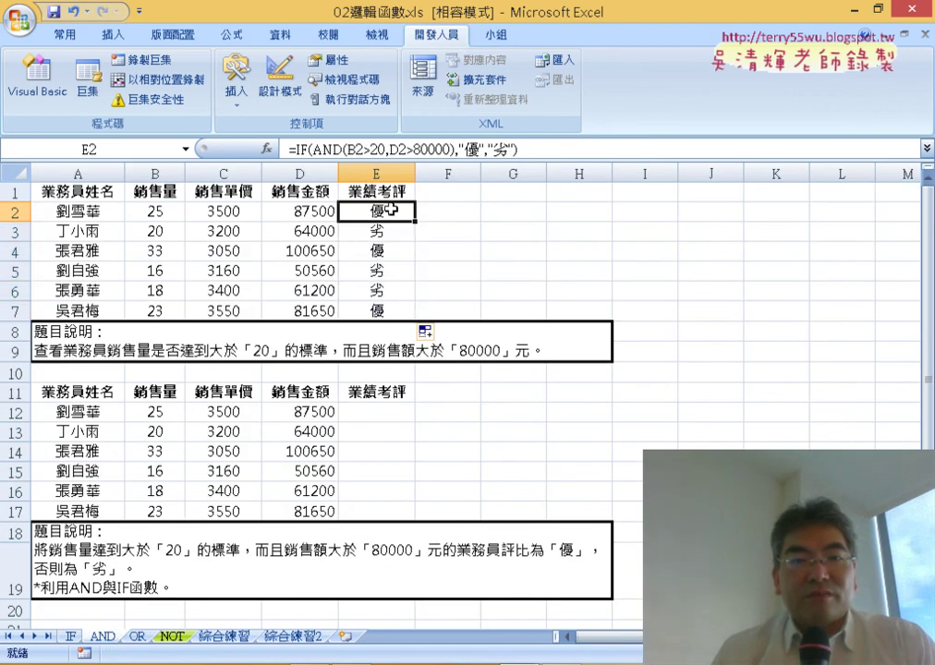
click(314, 151)
click(267, 150)
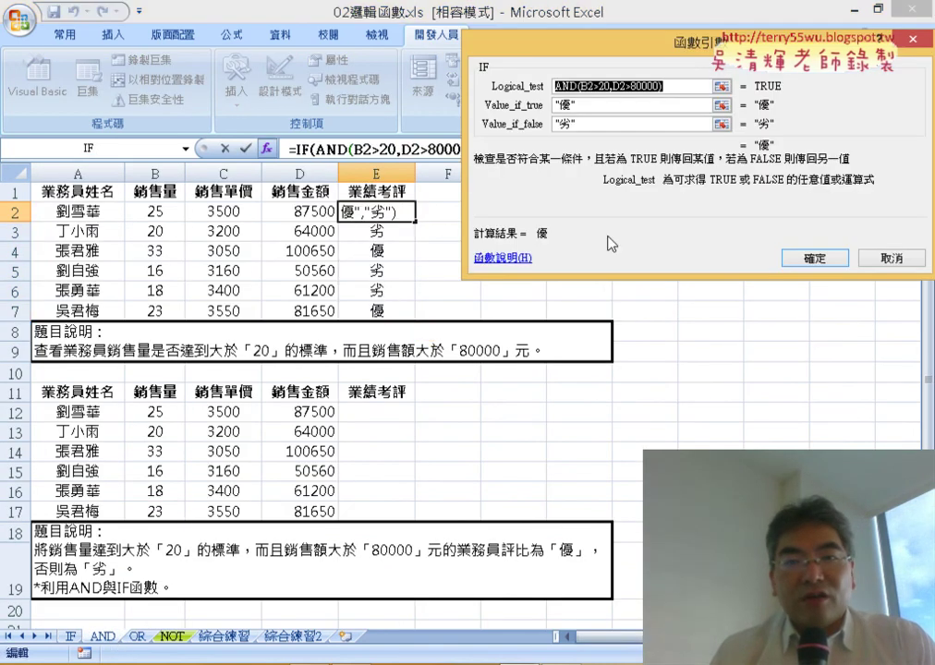
drag(651, 55, 397, 253)
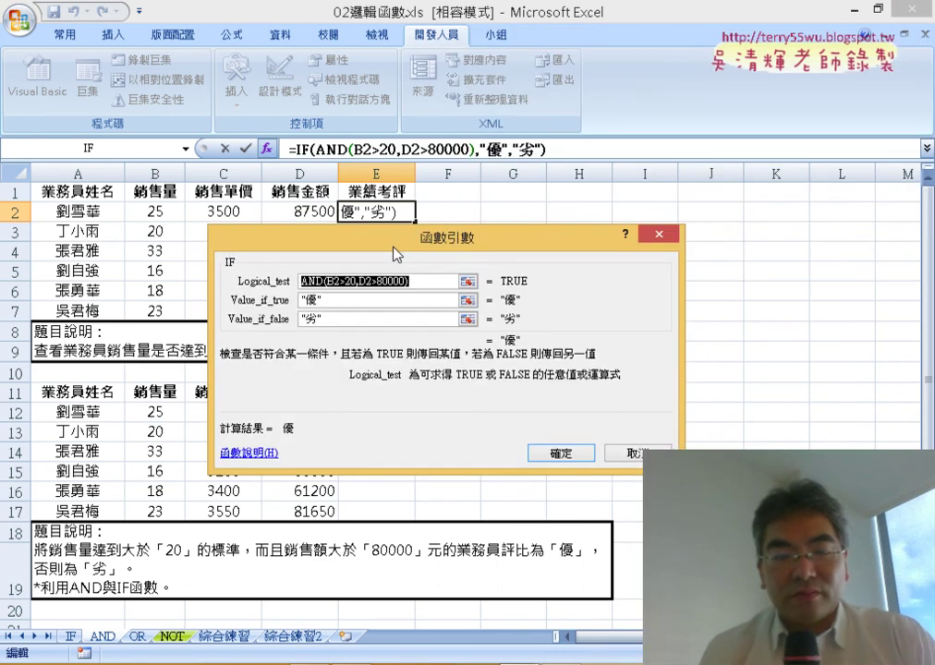